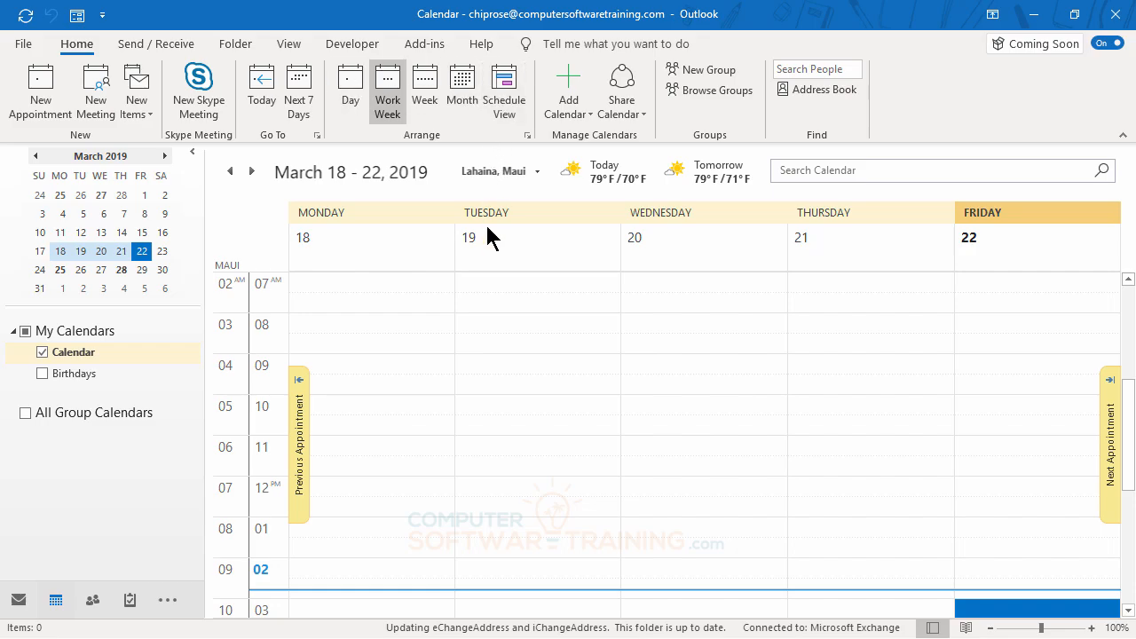
# Show the calendar in Day view and look through the hours of March 22, 2019
pyautogui.click(357, 89)
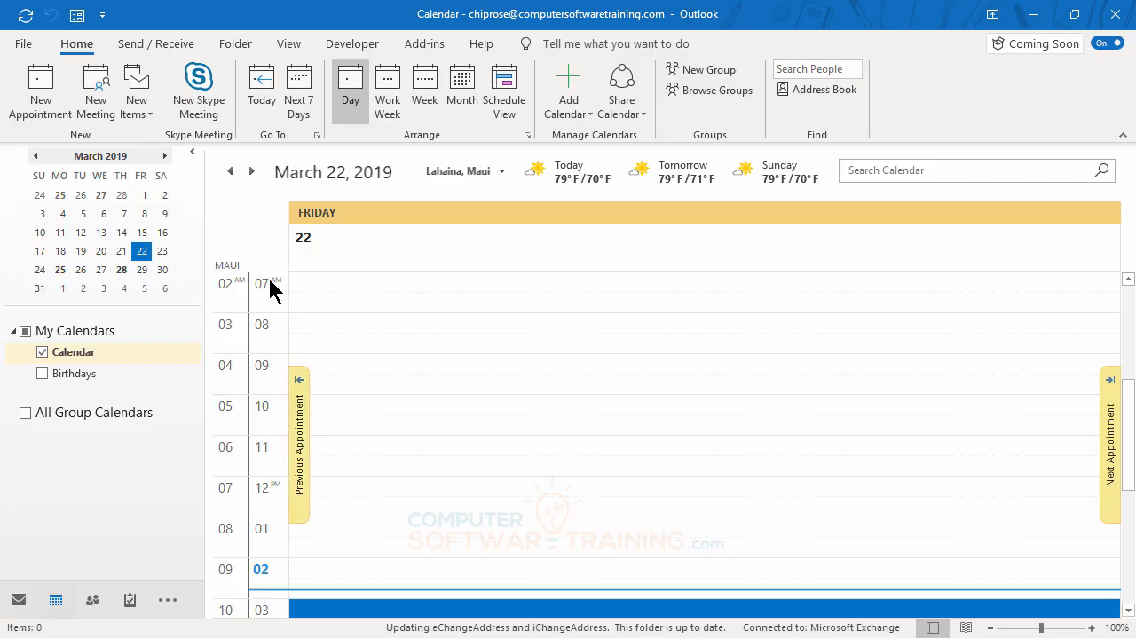
pyautogui.scroll(-6, 539, 502)
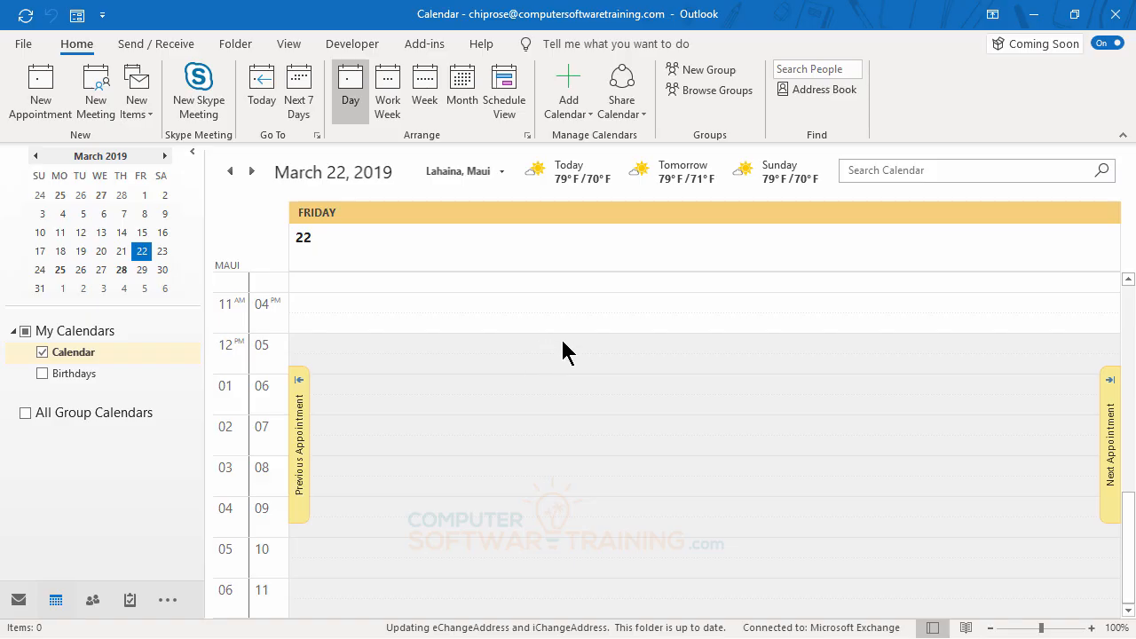
pyautogui.scroll(4, 586, 345)
pyautogui.scroll(7, 592, 349)
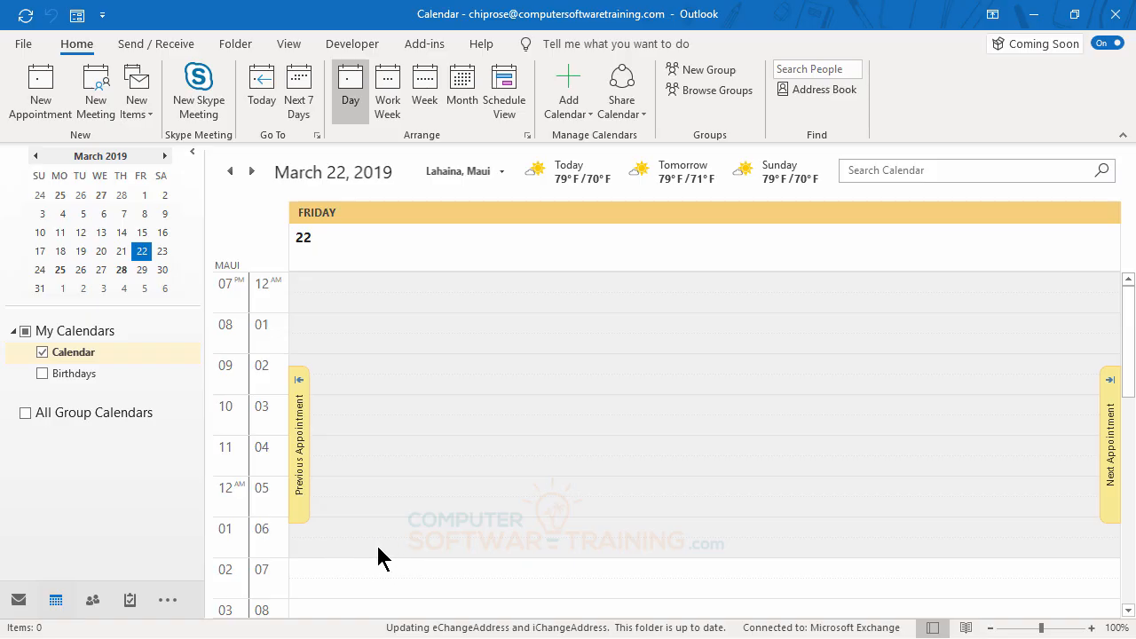
pyautogui.scroll(-10, 538, 479)
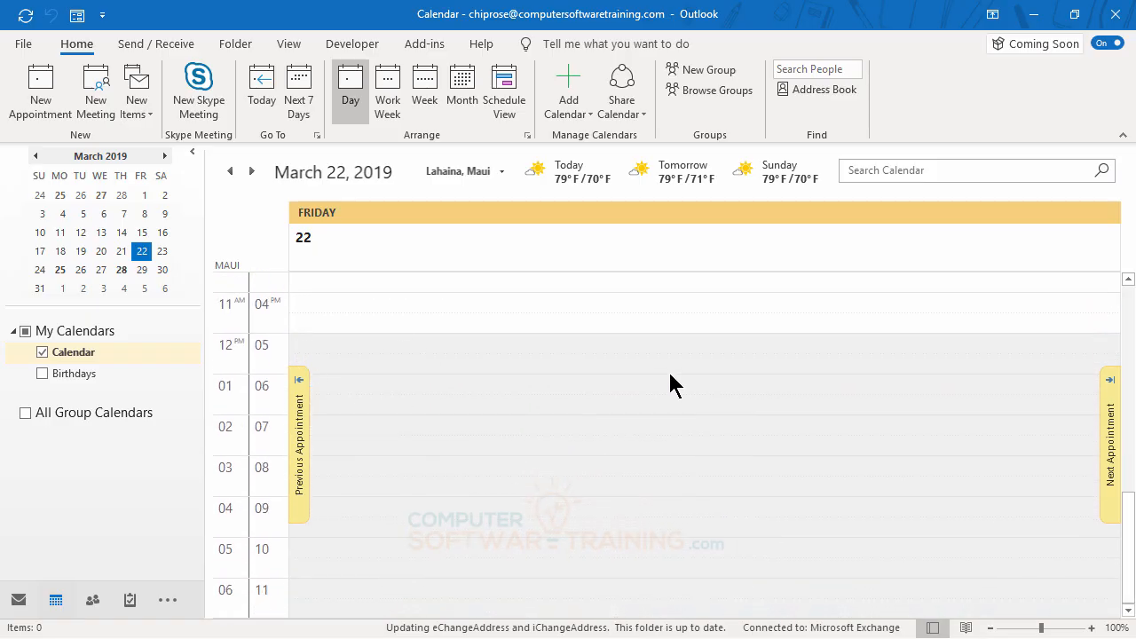
pyautogui.scroll(7, 672, 383)
pyautogui.scroll(-2, 681, 388)
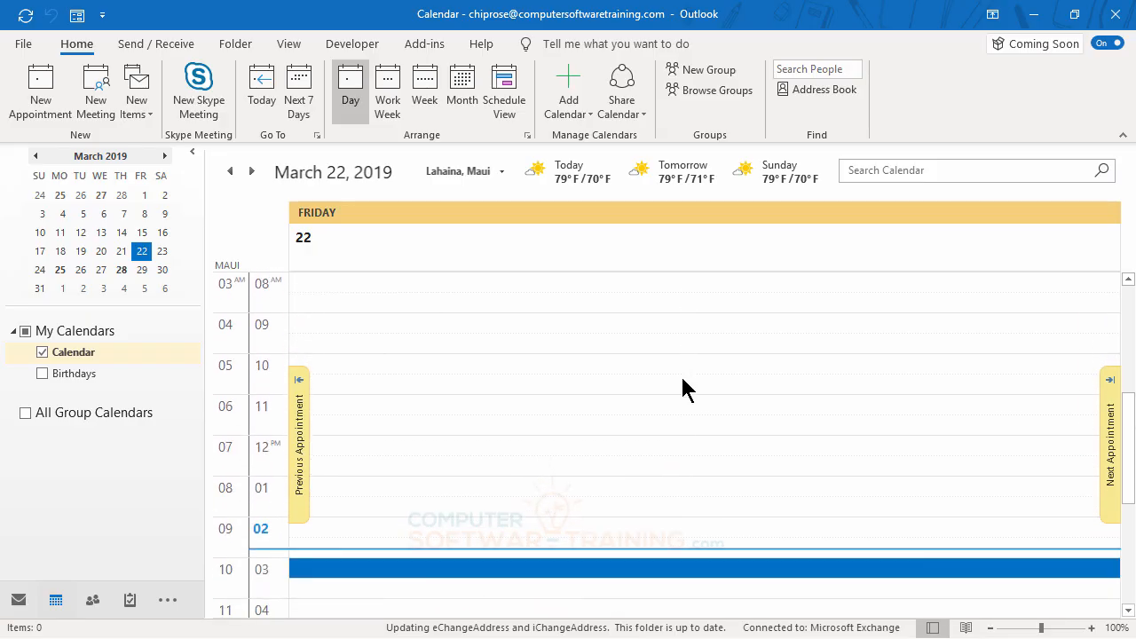
pyautogui.scroll(2, 683, 388)
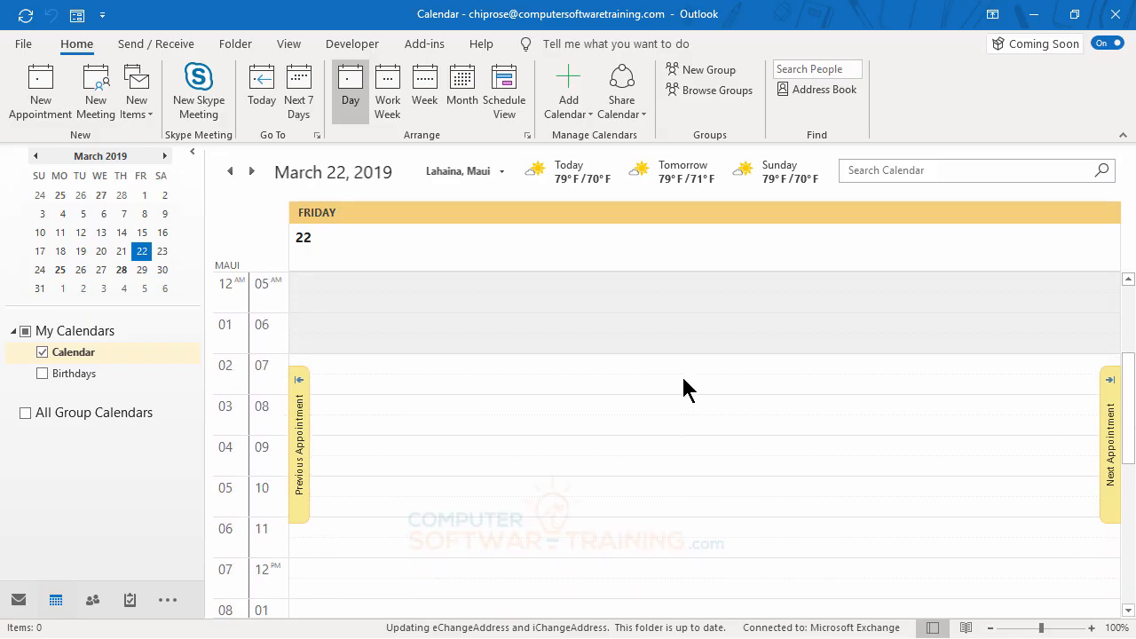
# View the calendar in the Work Week, Week, Month and Schedule View arrangements, and return to Work Week
pyautogui.click(388, 98)
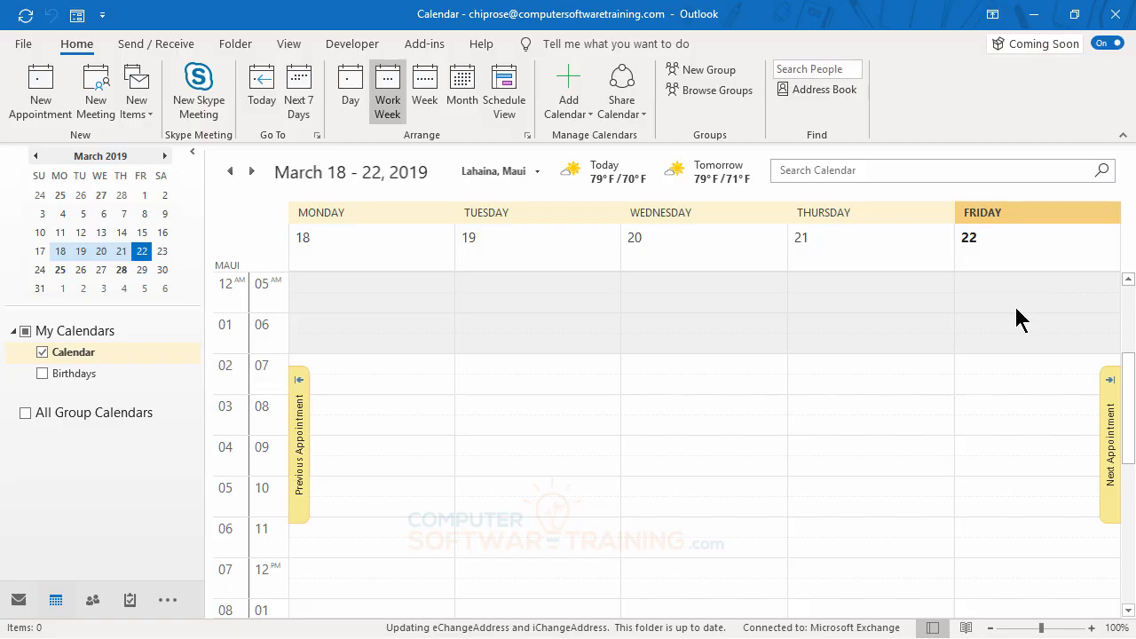
pyautogui.click(426, 96)
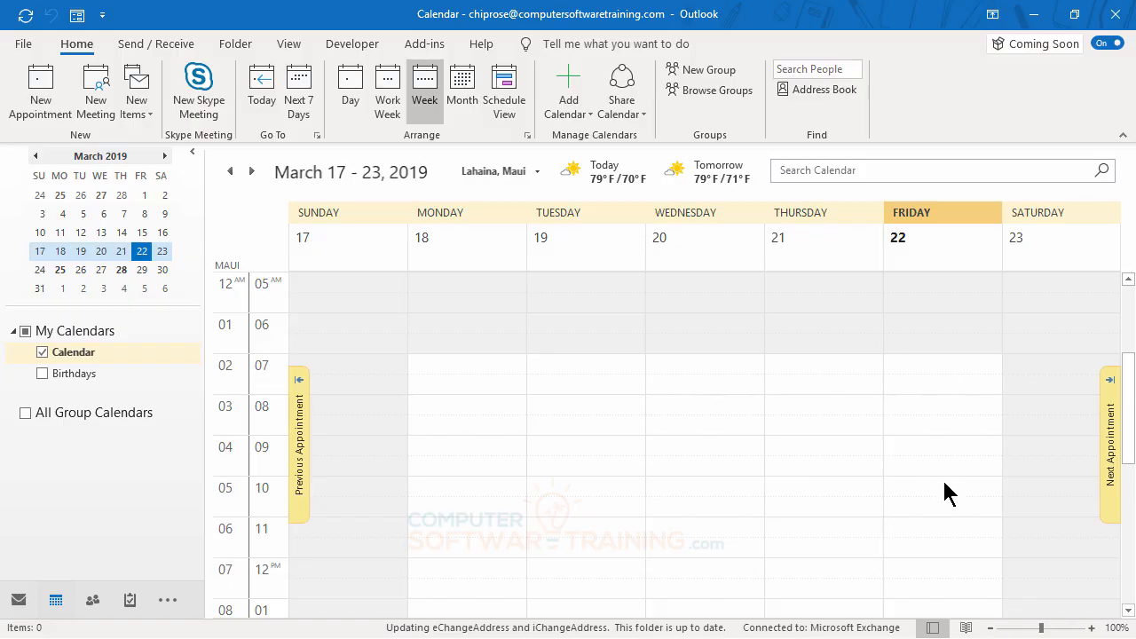
pyautogui.click(462, 102)
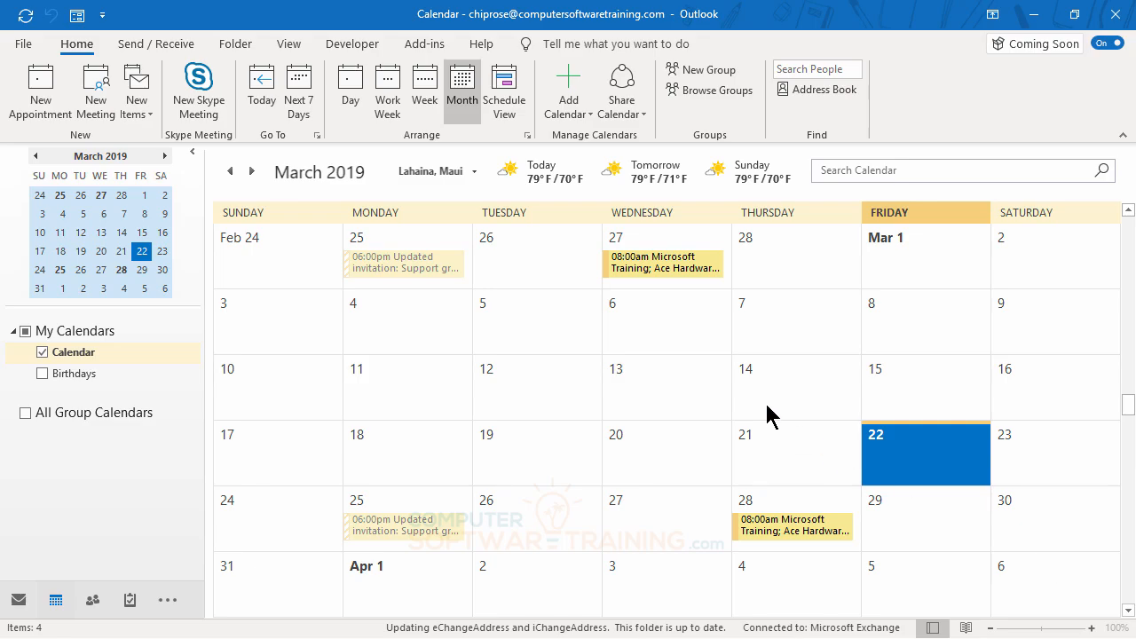
pyautogui.click(508, 88)
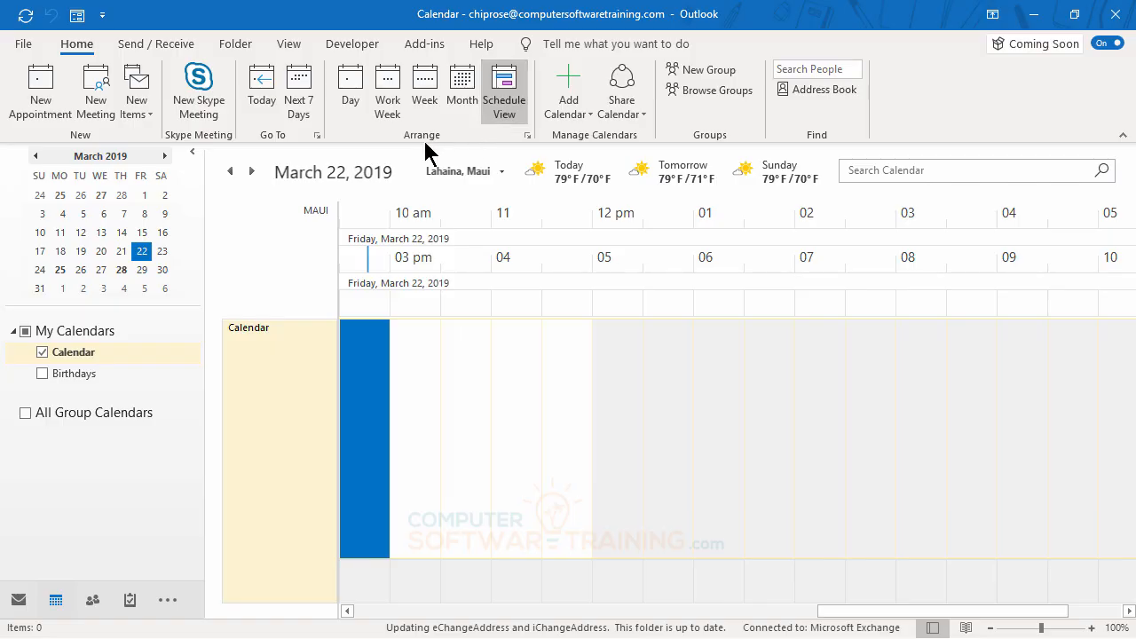
pyautogui.click(400, 92)
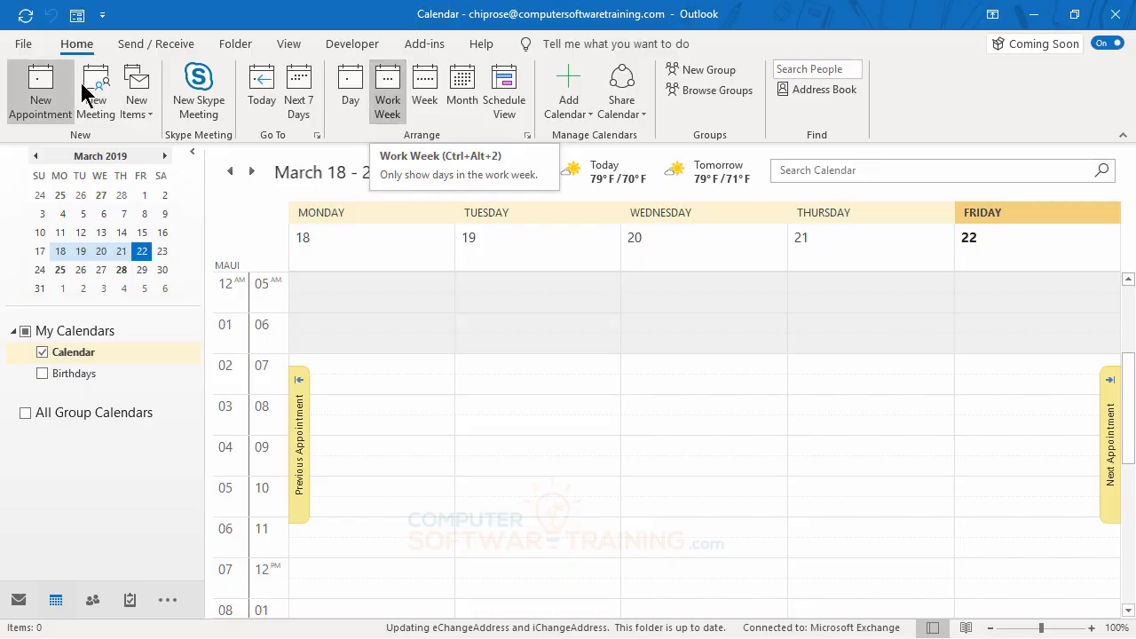
# Show the next 7 days from today in the calendar, and return to the Work Week arrangement
pyautogui.click(300, 103)
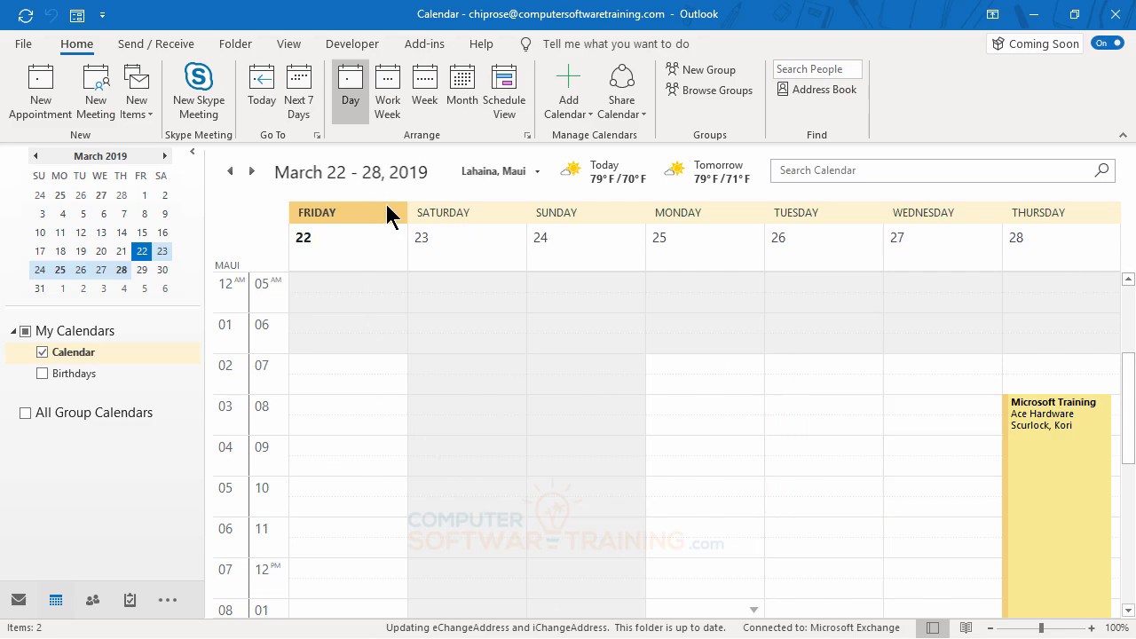
pyautogui.click(263, 90)
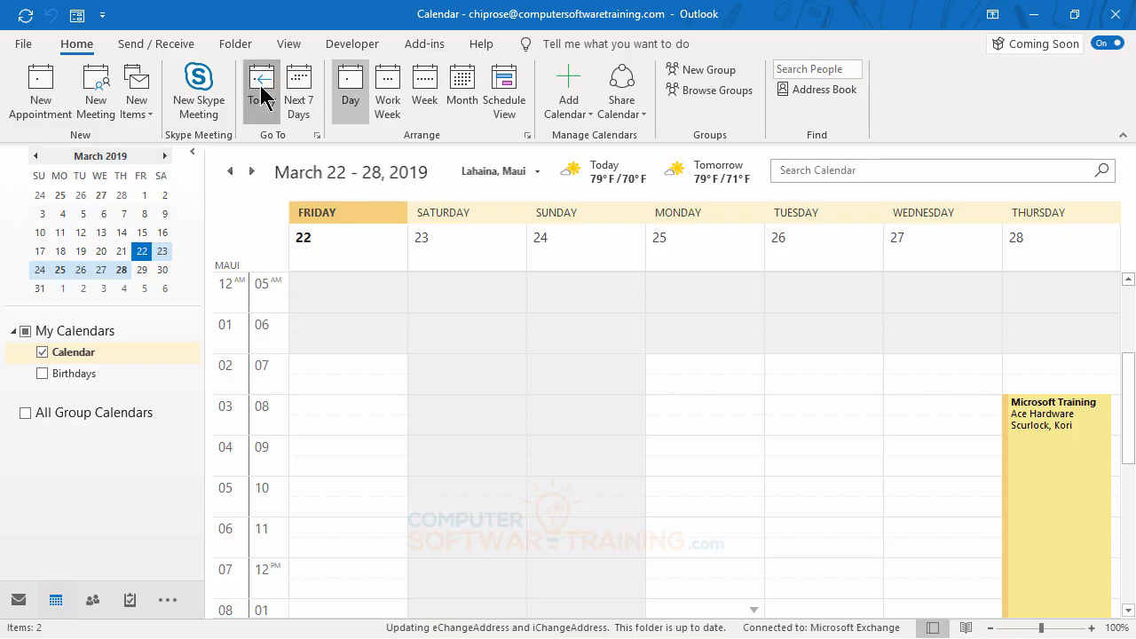
pyautogui.click(261, 86)
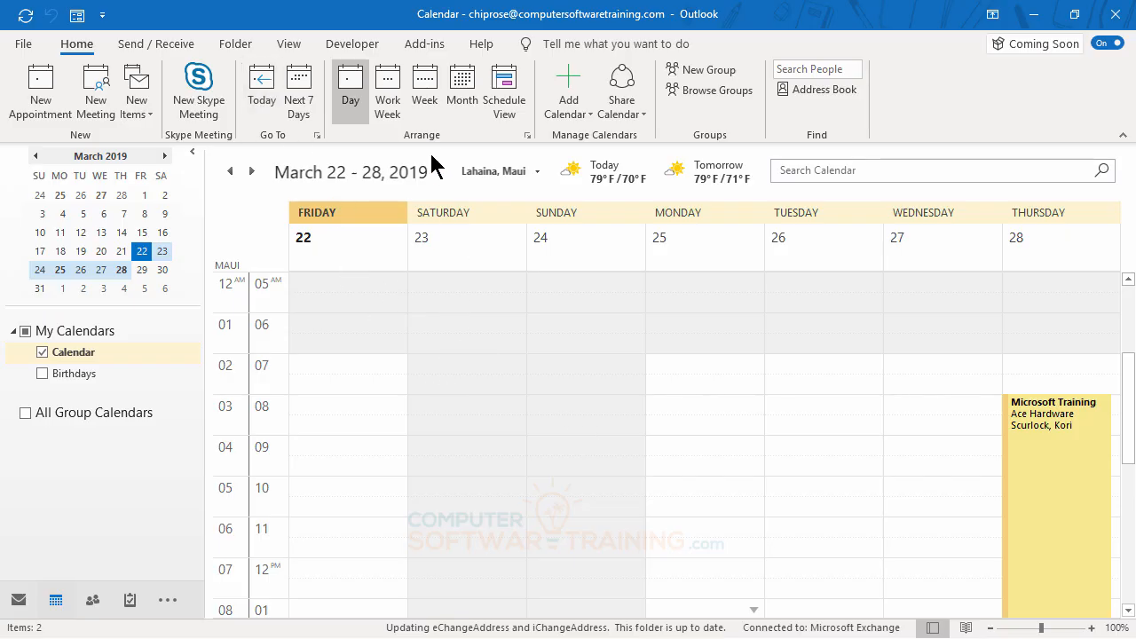
pyautogui.click(395, 107)
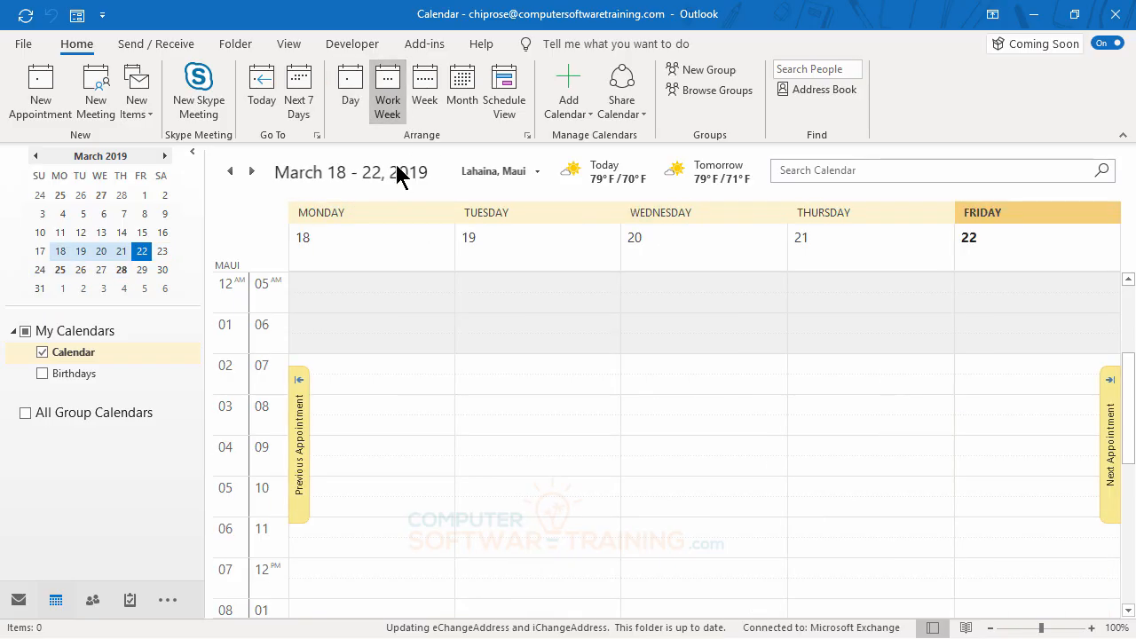
# Browse forward week by week to April 22 - 26, 2019, and return the calendar to today
pyautogui.click(253, 173)
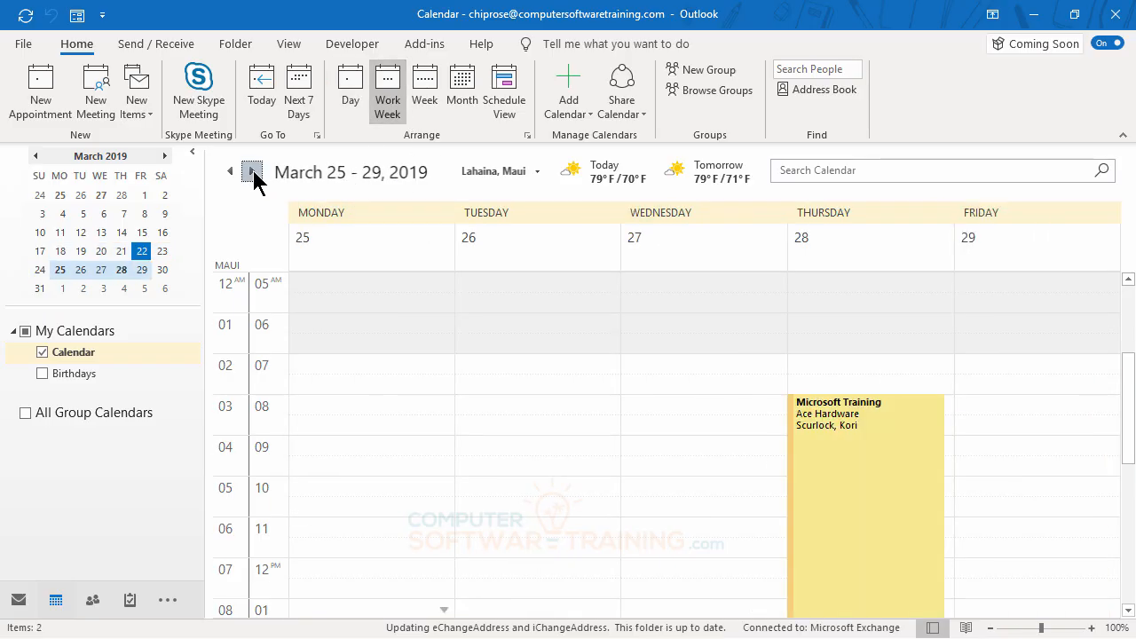
pyautogui.click(253, 173)
pyautogui.click(253, 173)
pyautogui.click(253, 173)
pyautogui.click(253, 173)
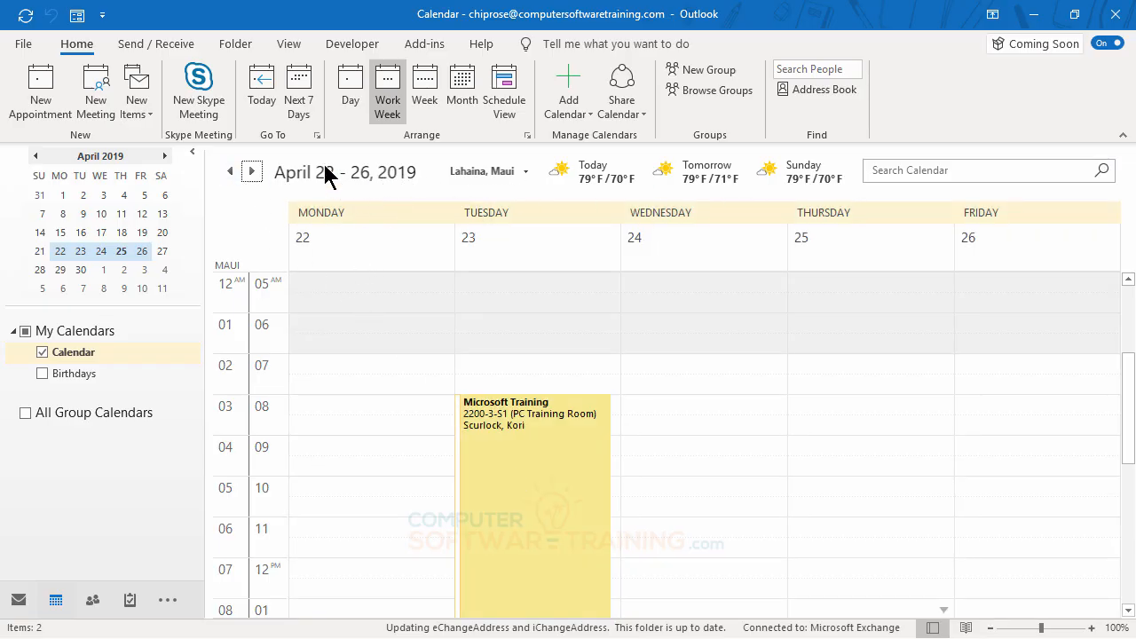
pyautogui.click(260, 89)
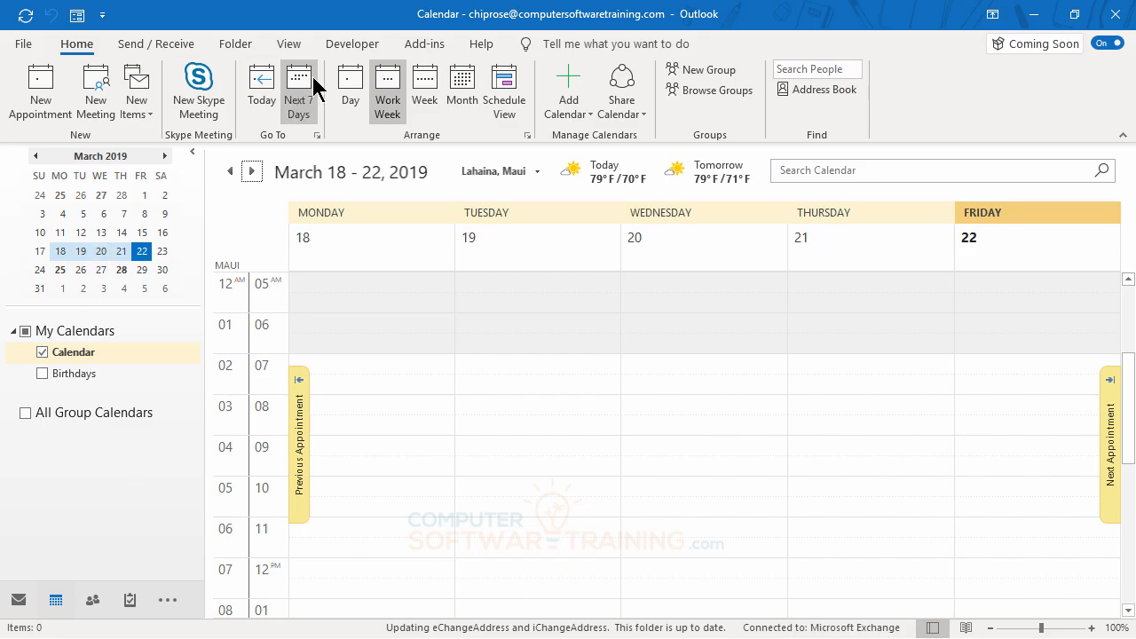
# Change the calendar's current view to Preview
pyautogui.click(290, 47)
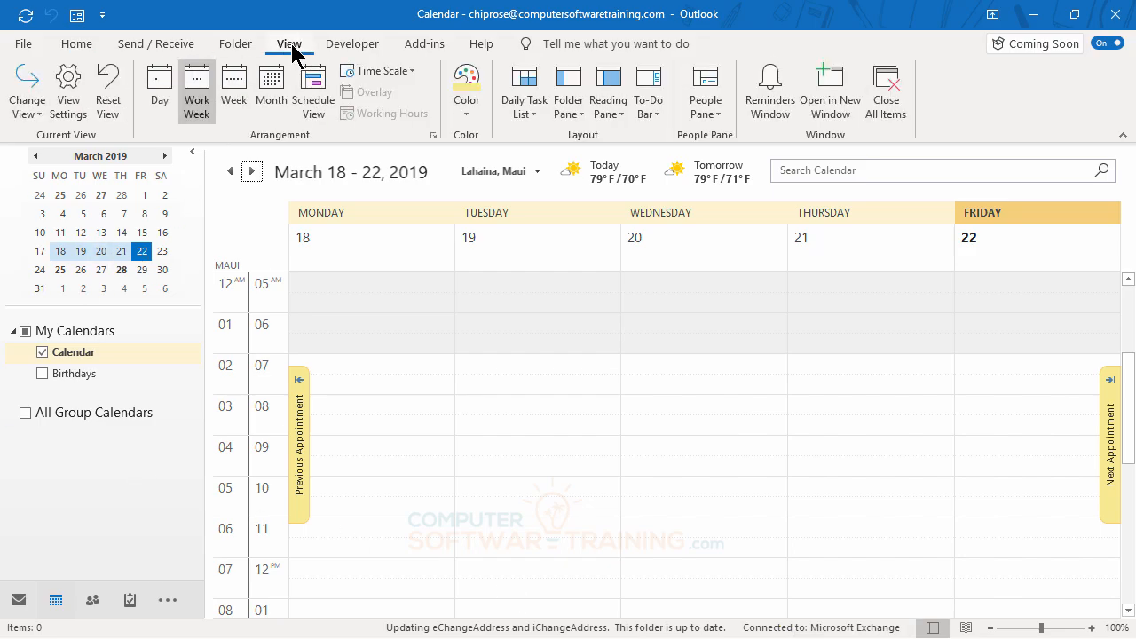
pyautogui.click(31, 117)
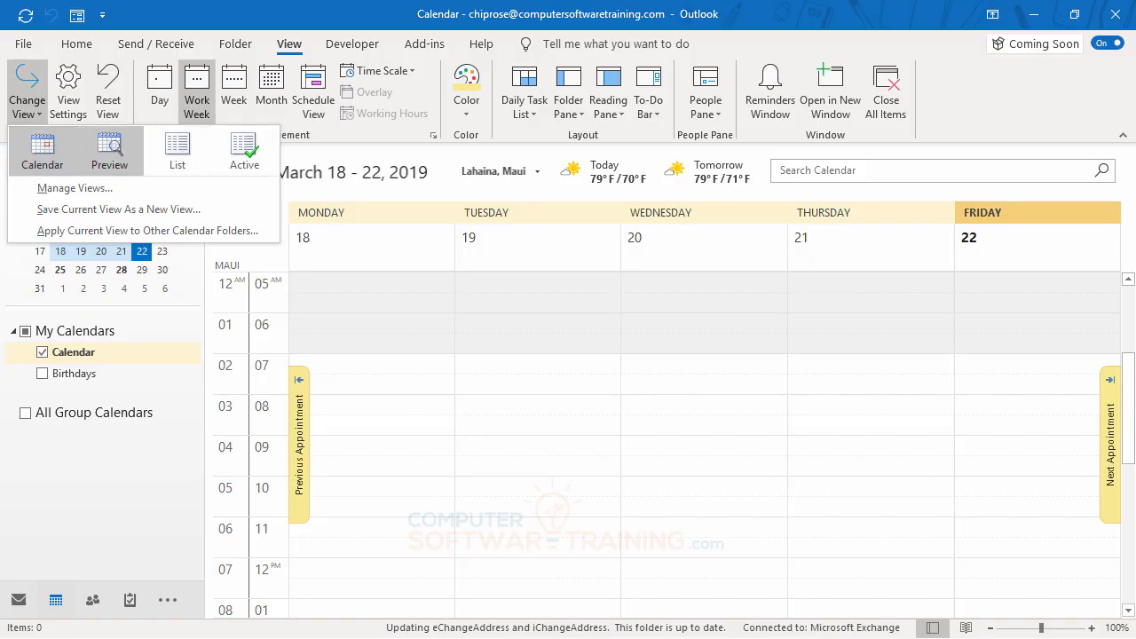
pyautogui.click(111, 147)
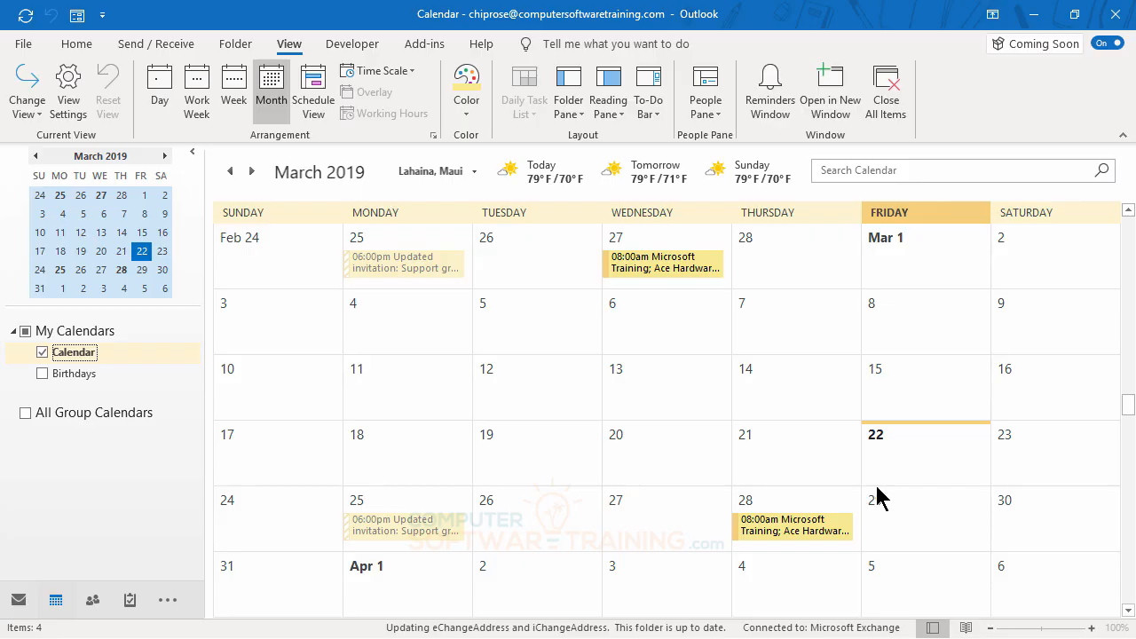
# Look through the calendar items in the List view, and change back to the Calendar view
pyautogui.click(30, 105)
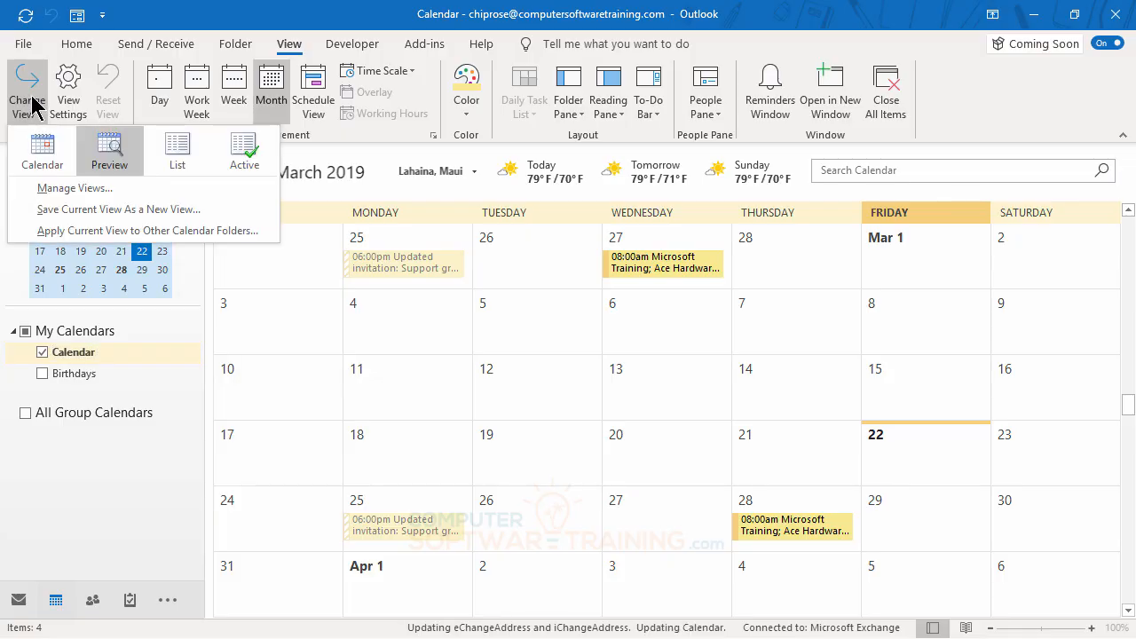
pyautogui.click(175, 161)
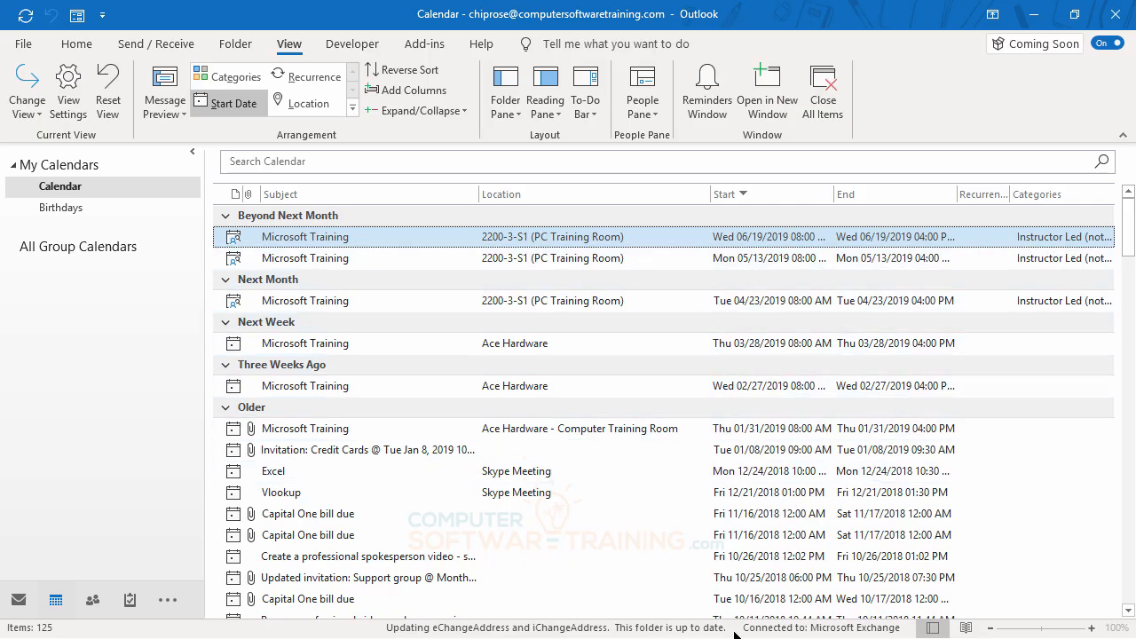
pyautogui.scroll(-1, 540, 444)
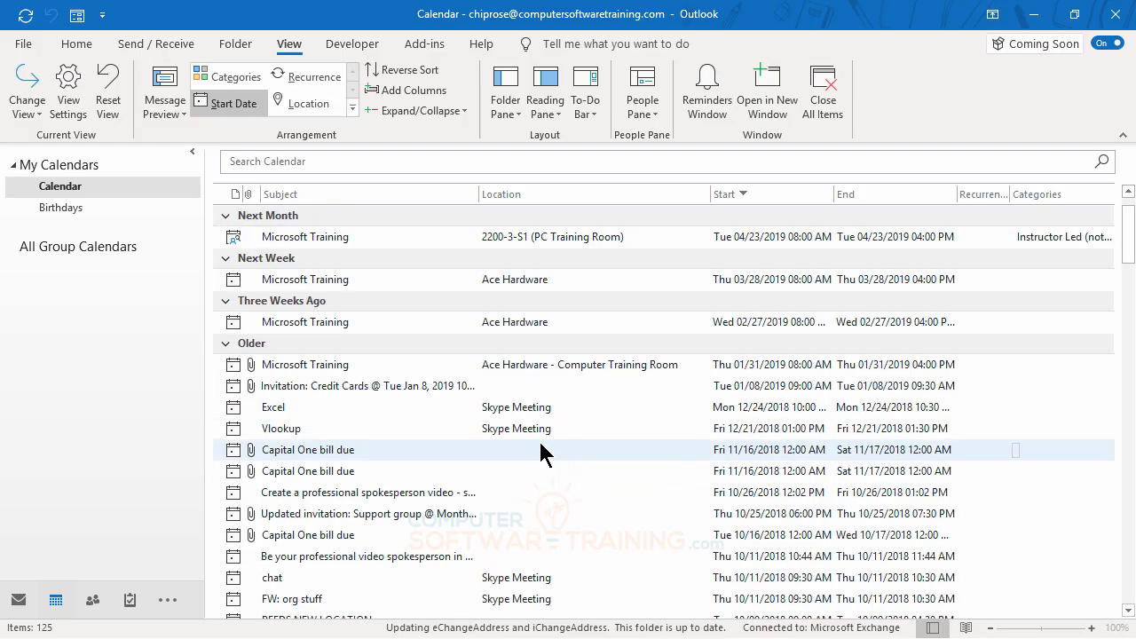
pyautogui.scroll(-3, 539, 449)
pyautogui.scroll(4, 539, 449)
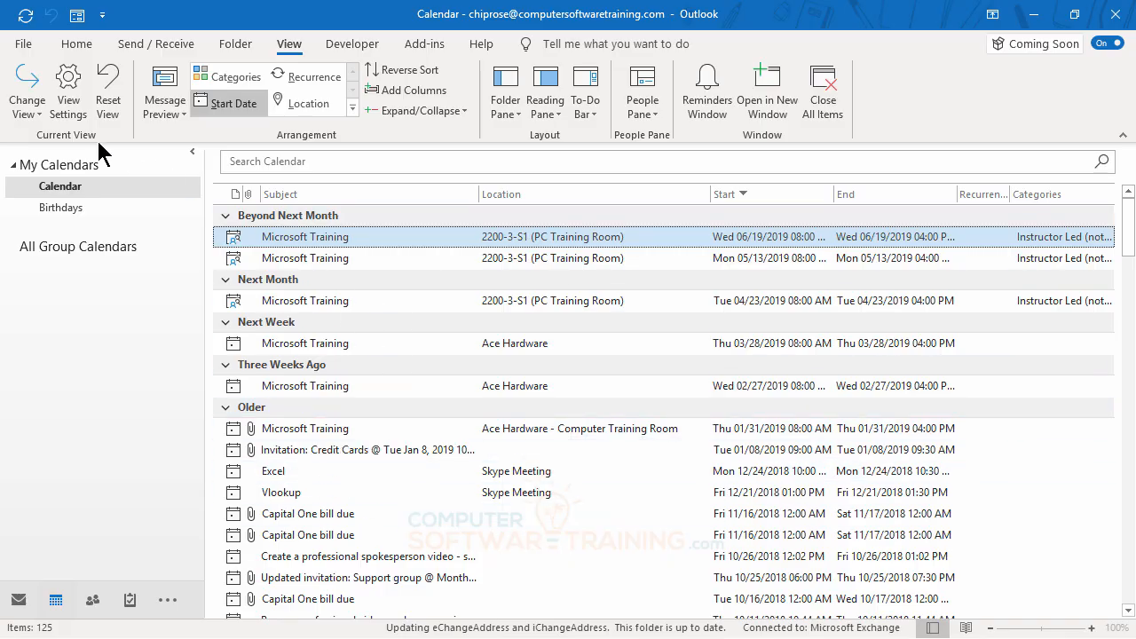
pyautogui.click(38, 120)
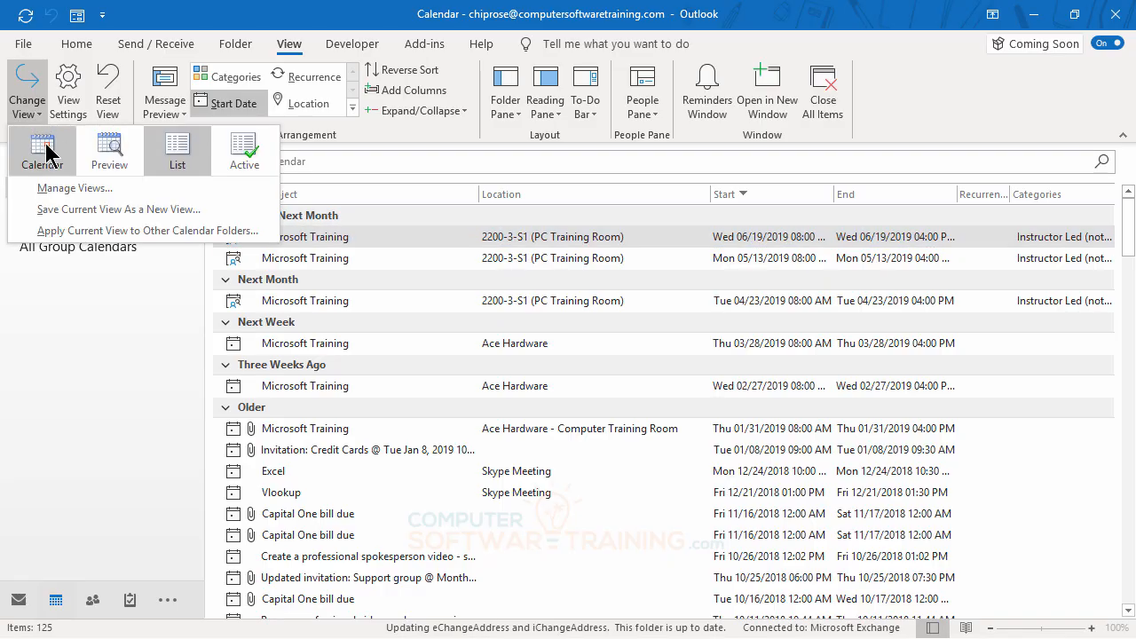
pyautogui.click(49, 153)
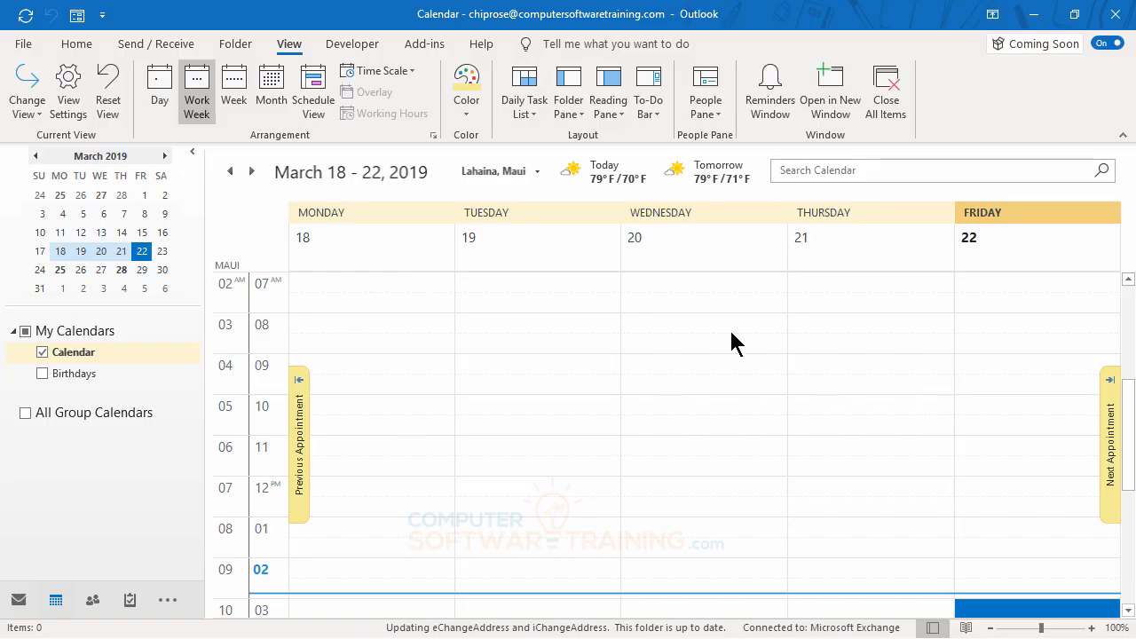
# Browse forward week by week to April 8 - 12, 2019, and go back to the week of March 18 - 22
pyautogui.click(253, 172)
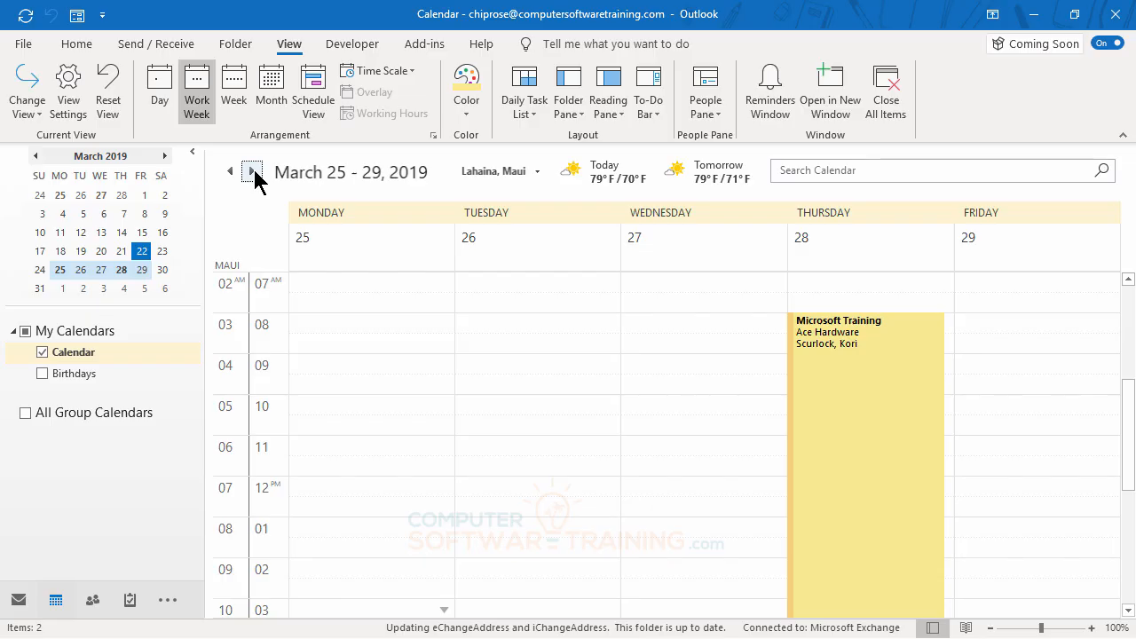
pyautogui.click(253, 172)
pyautogui.click(252, 172)
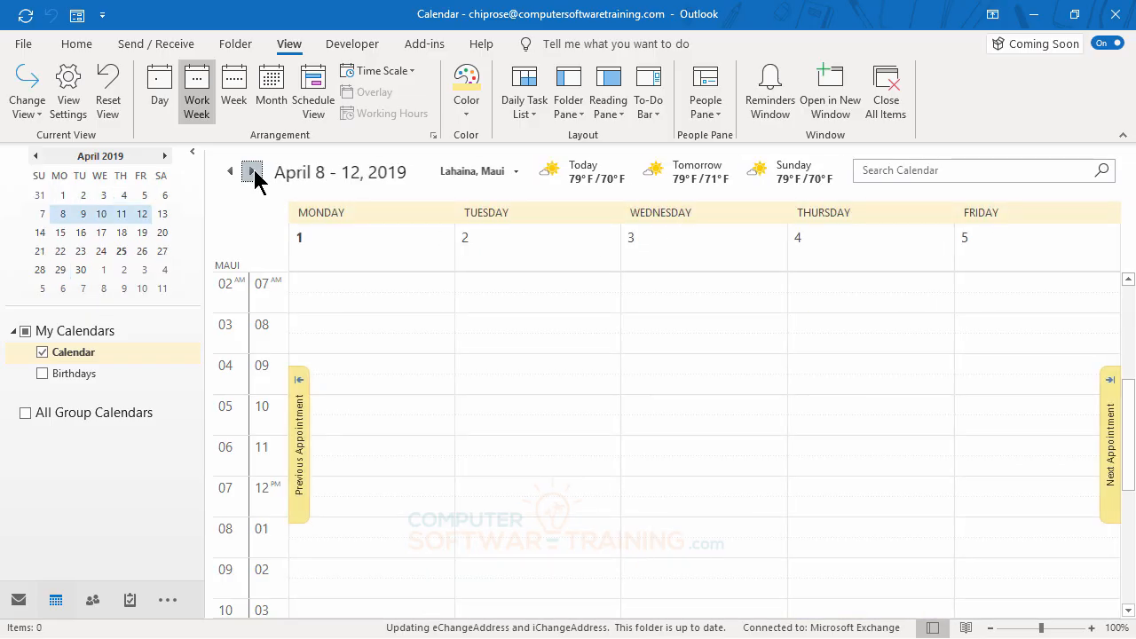
pyautogui.click(232, 173)
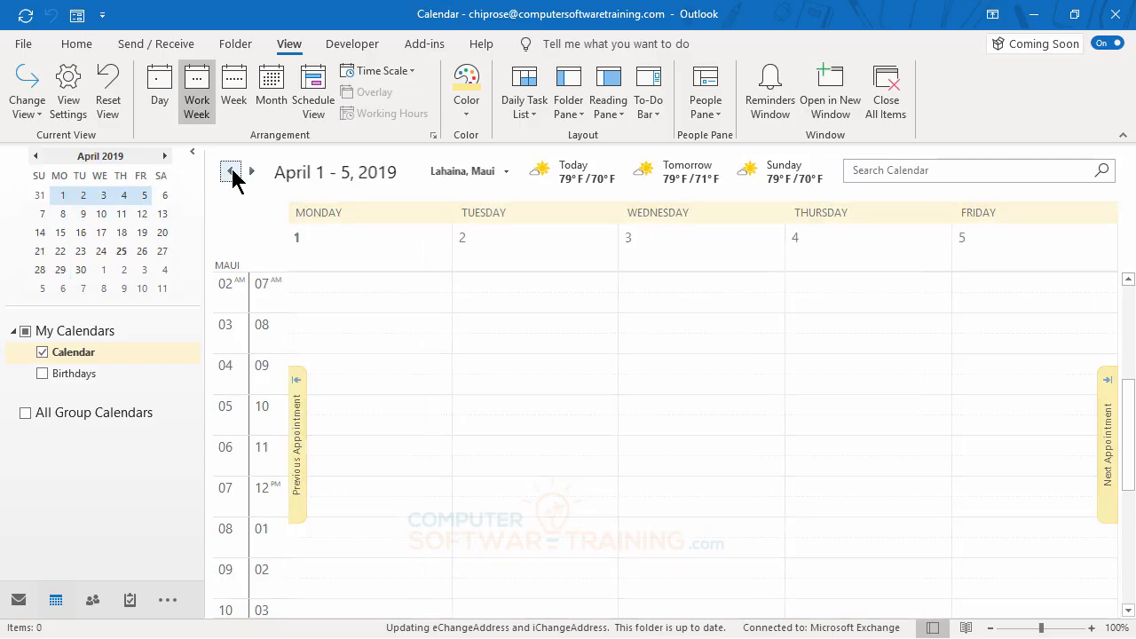
pyautogui.click(231, 172)
pyautogui.click(232, 172)
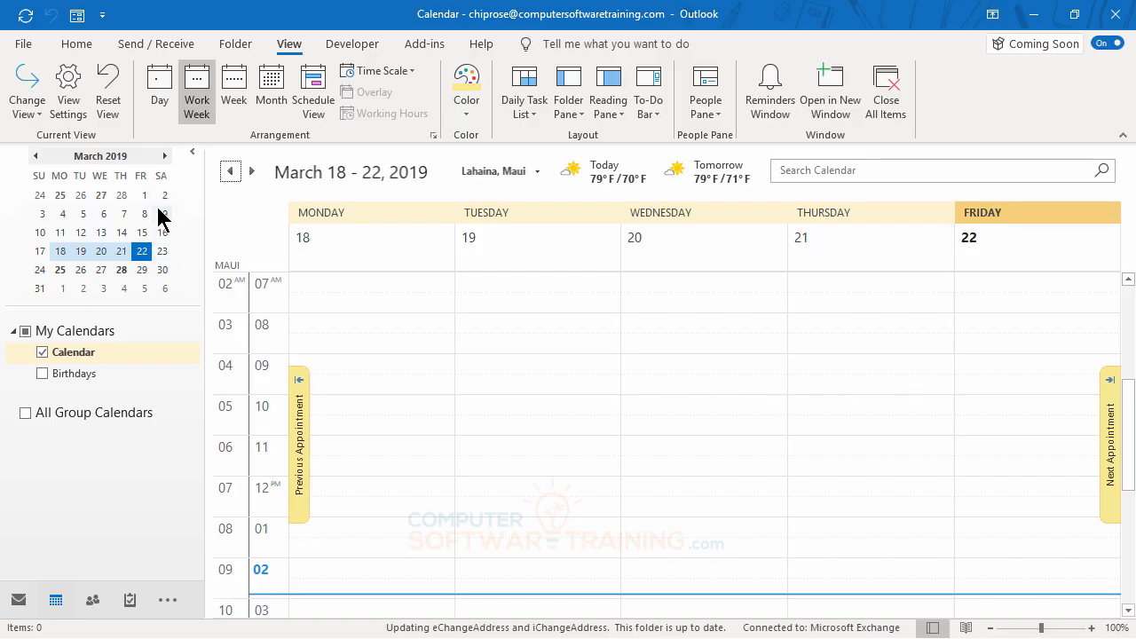
# Advance the month in the date navigator to August 2019 and display the work week of August 19 - 23
pyautogui.click(165, 157)
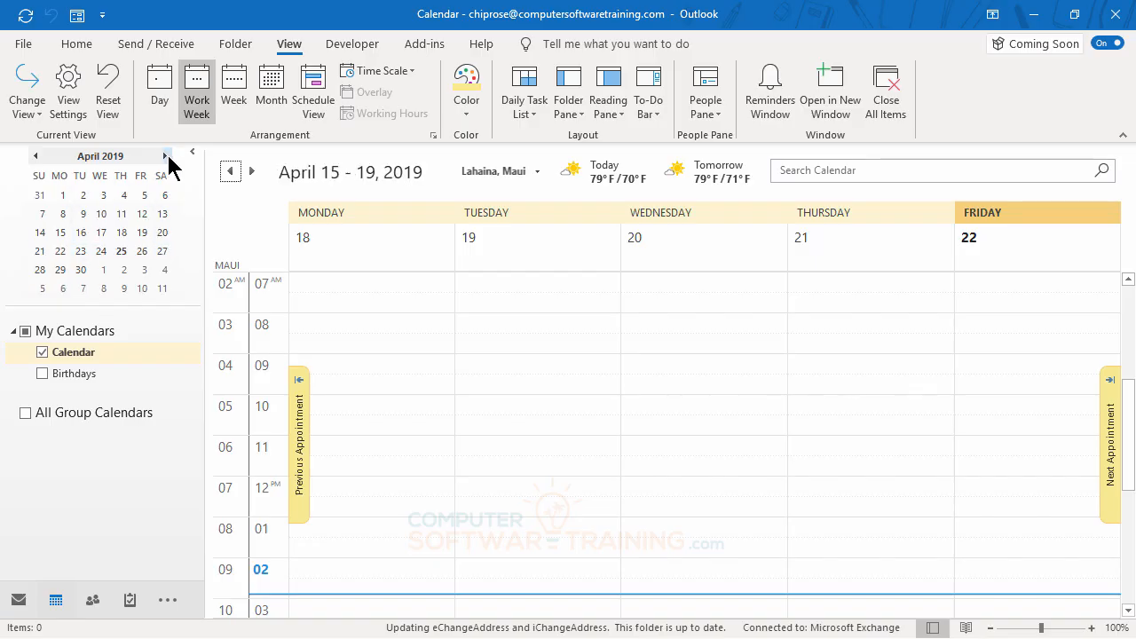
pyautogui.click(165, 157)
pyautogui.click(166, 156)
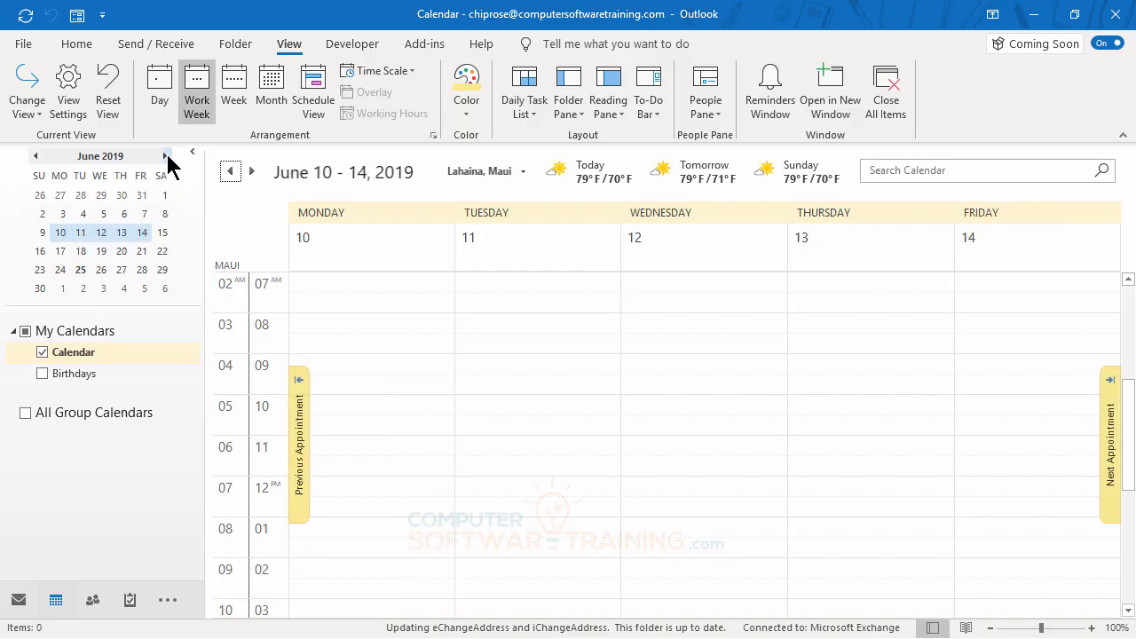
pyautogui.click(166, 157)
pyautogui.click(166, 156)
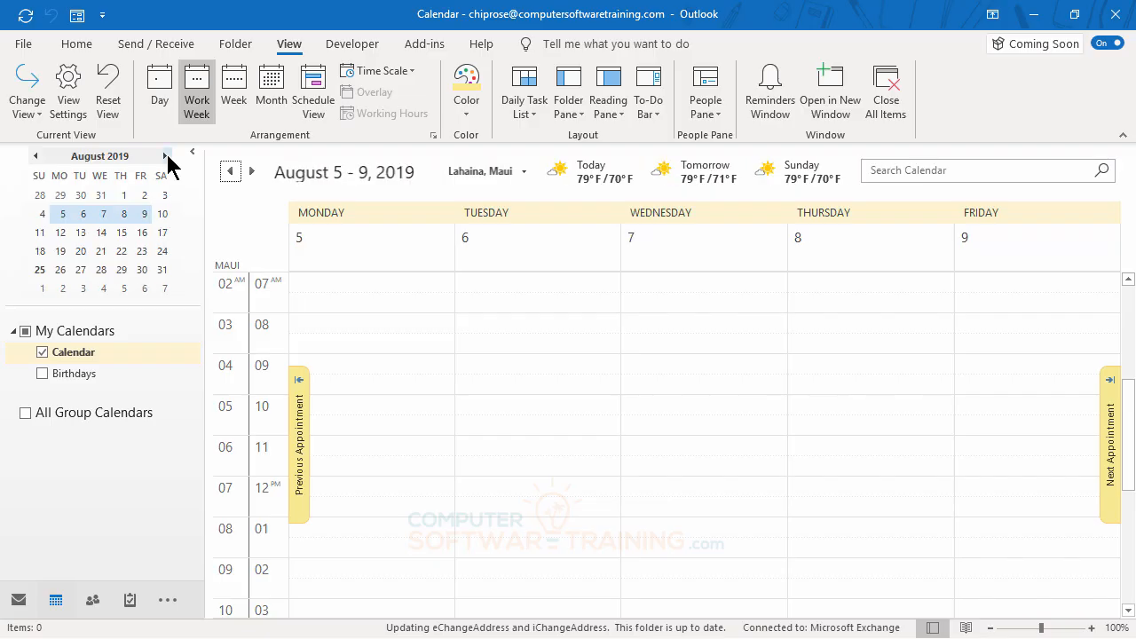
pyautogui.click(111, 252)
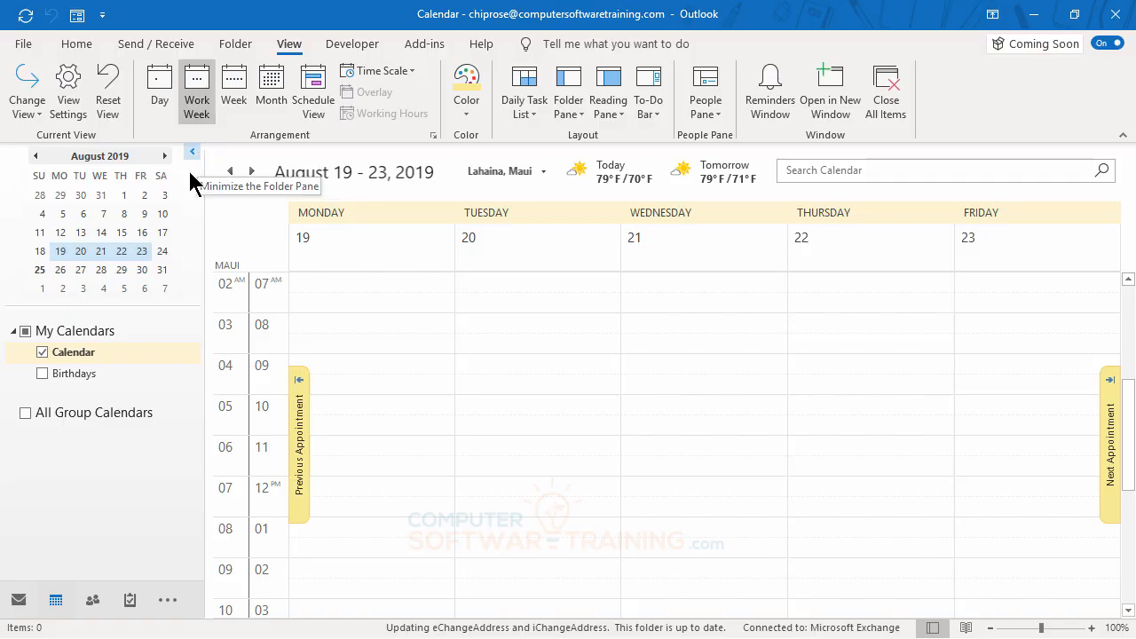
# Return the calendar to the work week that contains today
pyautogui.click(93, 49)
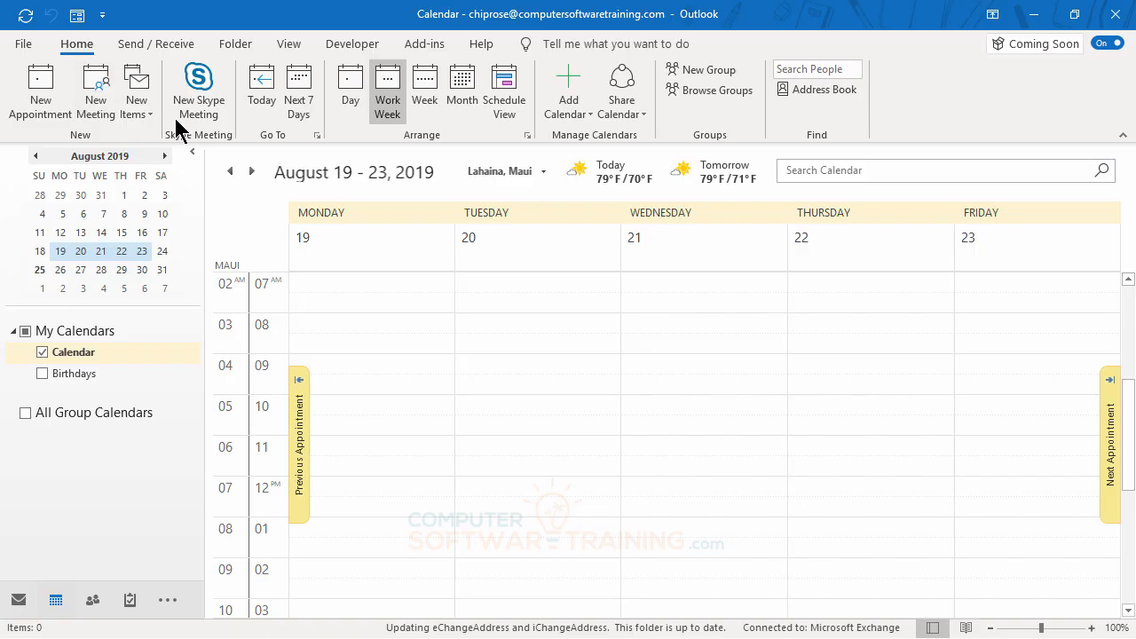
pyautogui.click(262, 88)
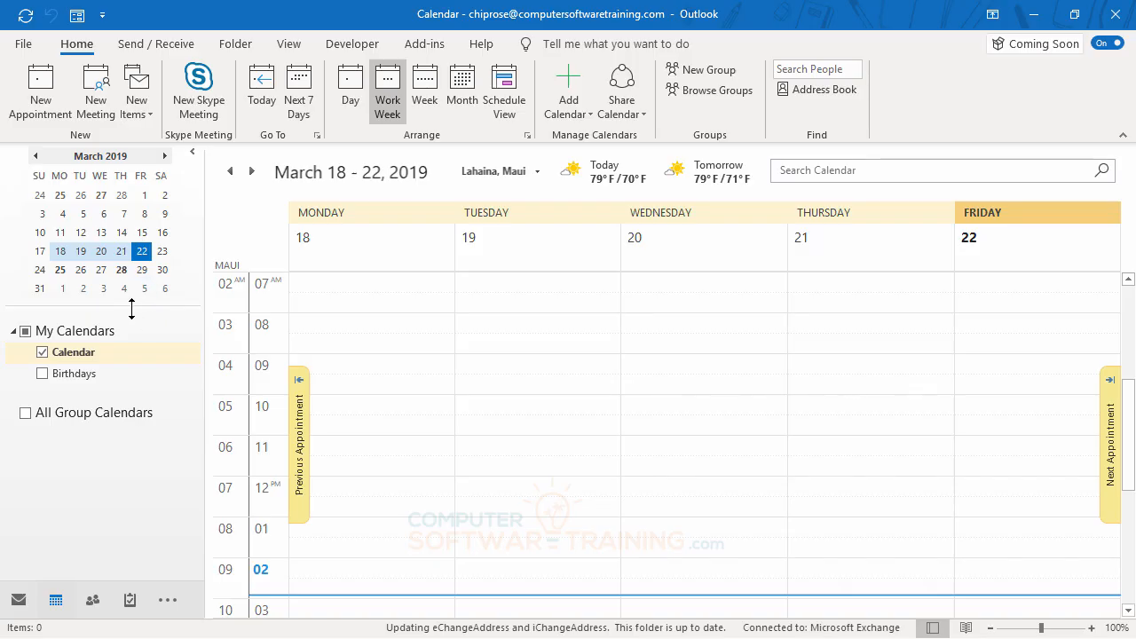
# Widen the folder pane and extend the date navigator to show six months, March to August 2019
pyautogui.moveTo(131, 306); pyautogui.dragTo(129, 386)
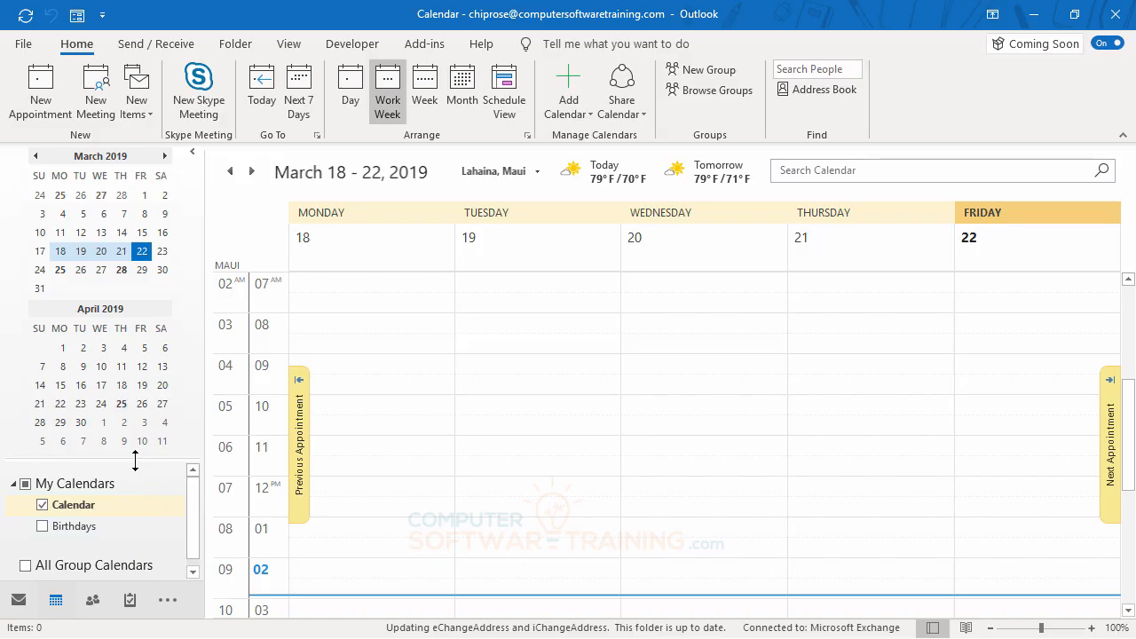
pyautogui.moveTo(136, 456); pyautogui.dragTo(136, 309)
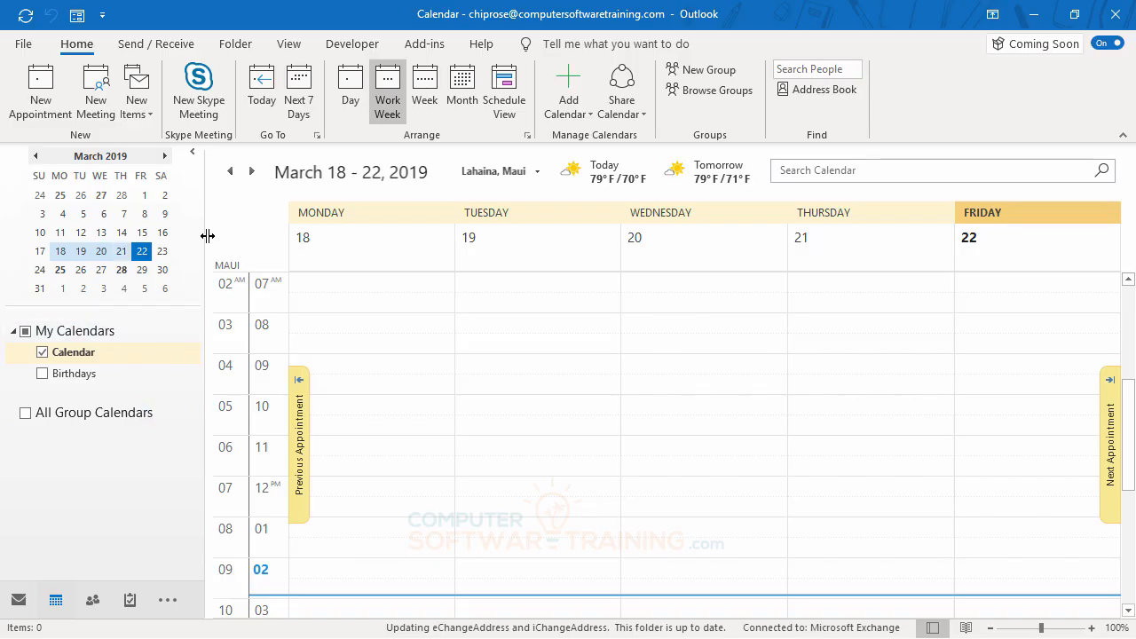
pyautogui.moveTo(206, 235); pyautogui.dragTo(209, 235)
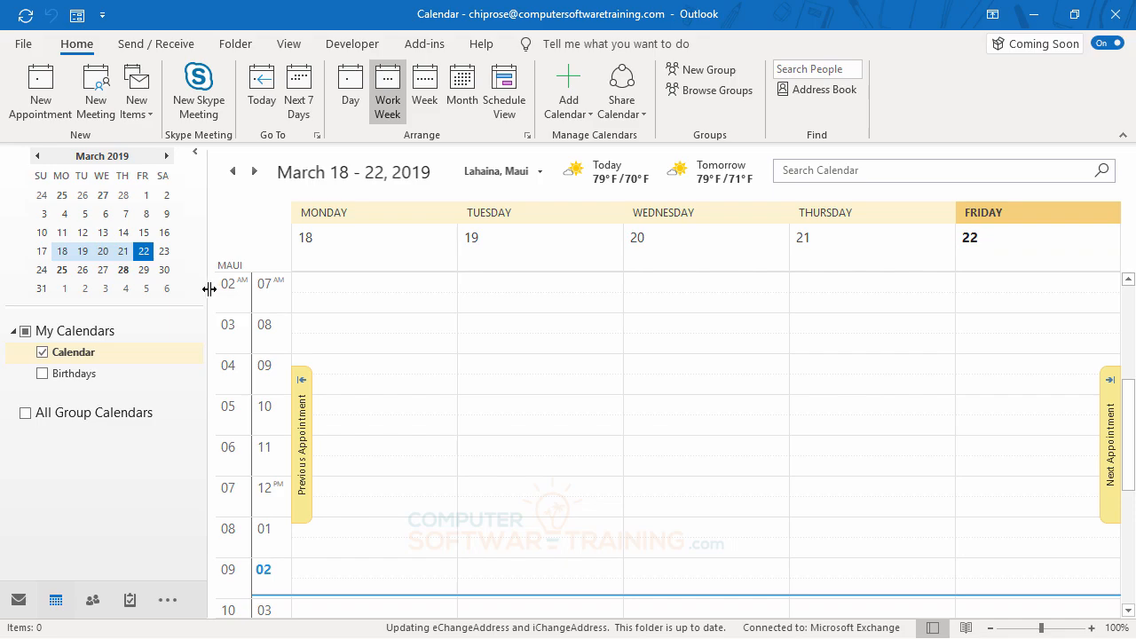
pyautogui.moveTo(210, 288); pyautogui.dragTo(543, 279)
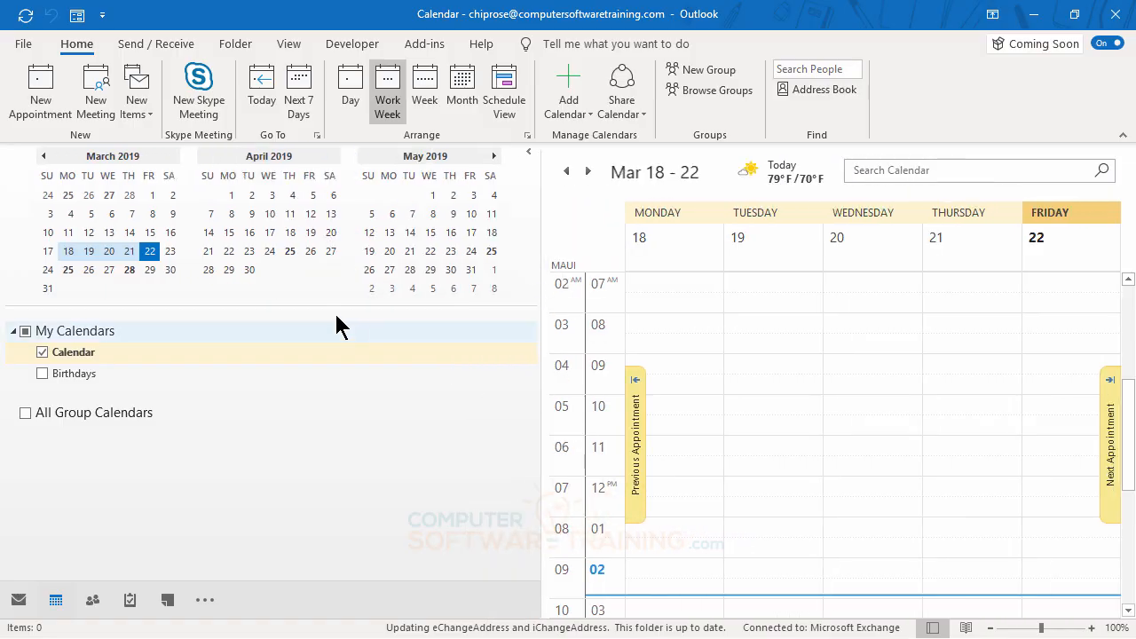
pyautogui.moveTo(326, 308); pyautogui.dragTo(332, 408)
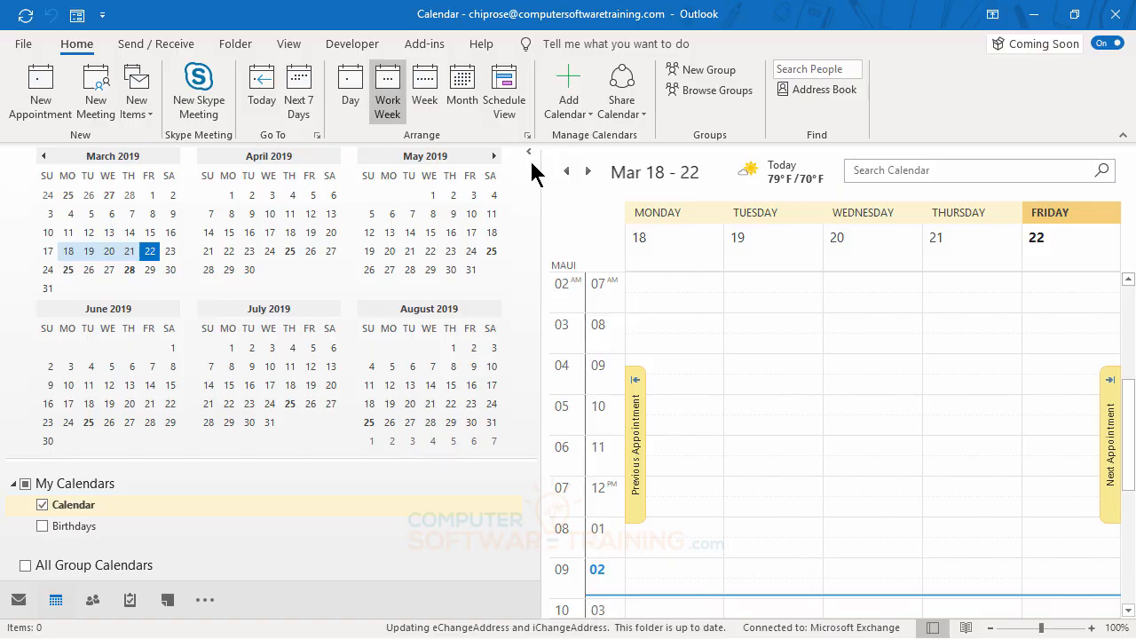
# Switch to the Day arrangement and view March 28, March 25, April 24 and April 25, 2019
pyautogui.click(290, 44)
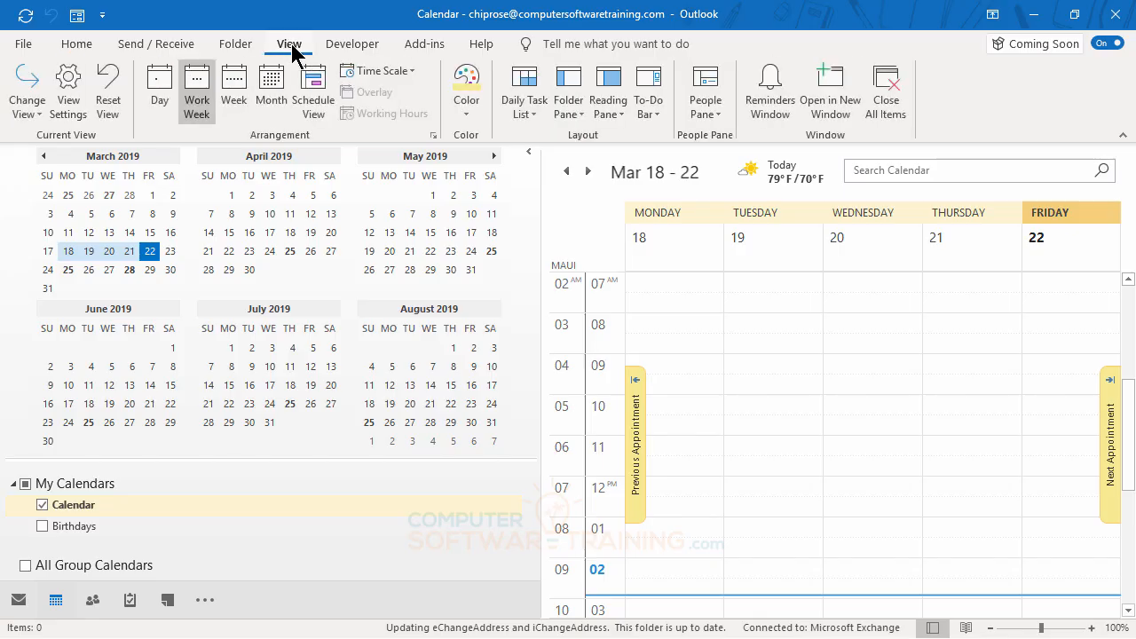
pyautogui.click(160, 94)
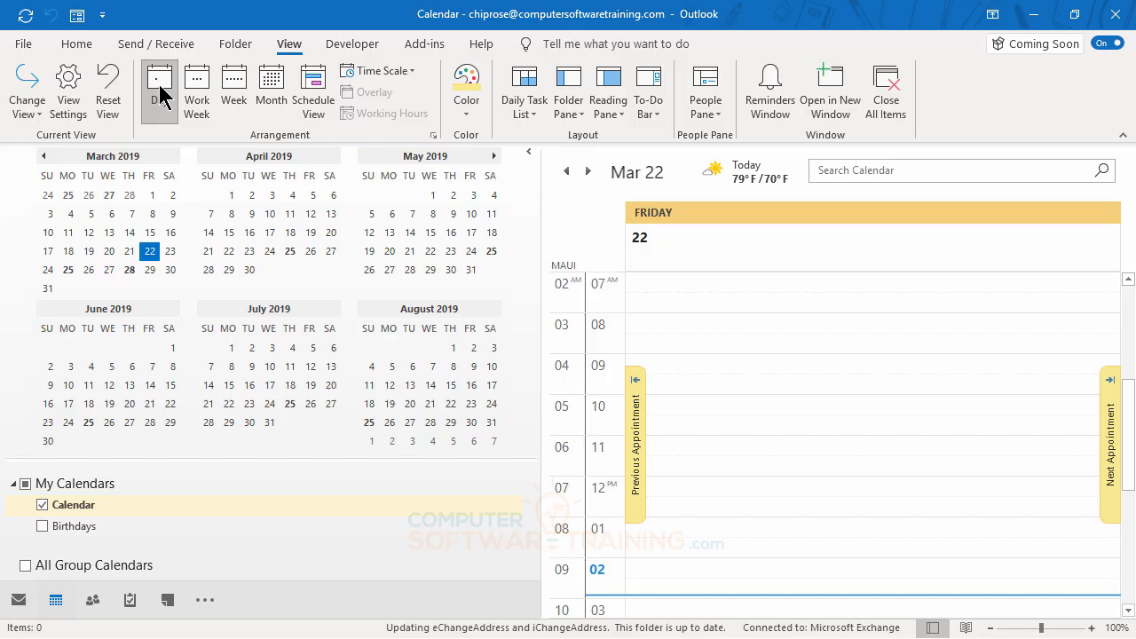
pyautogui.click(130, 269)
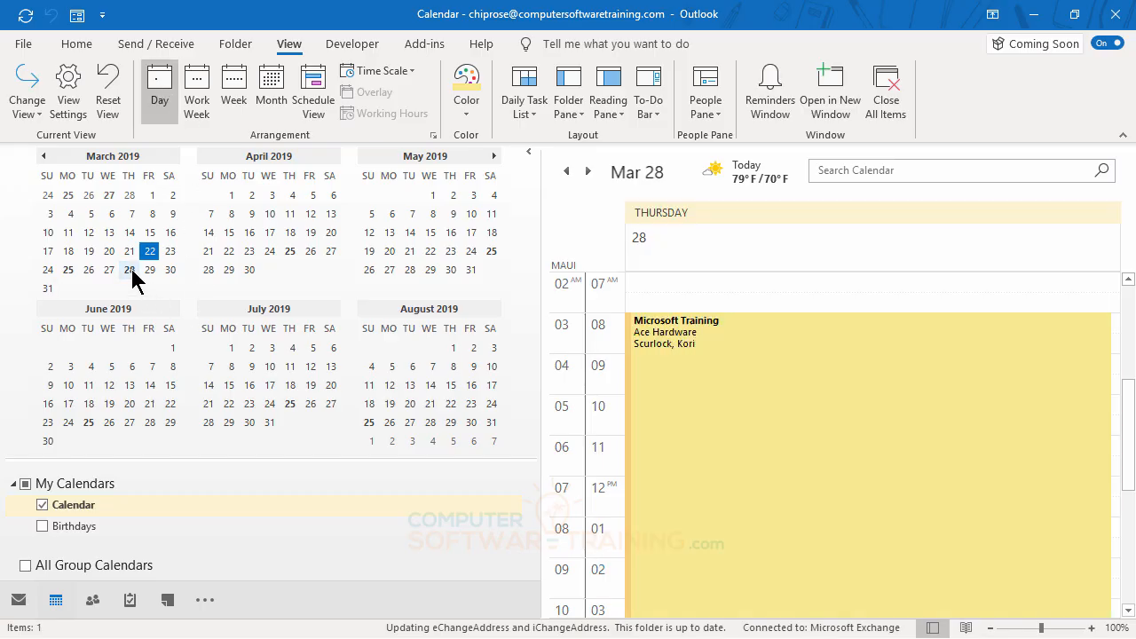
pyautogui.click(69, 271)
pyautogui.click(270, 251)
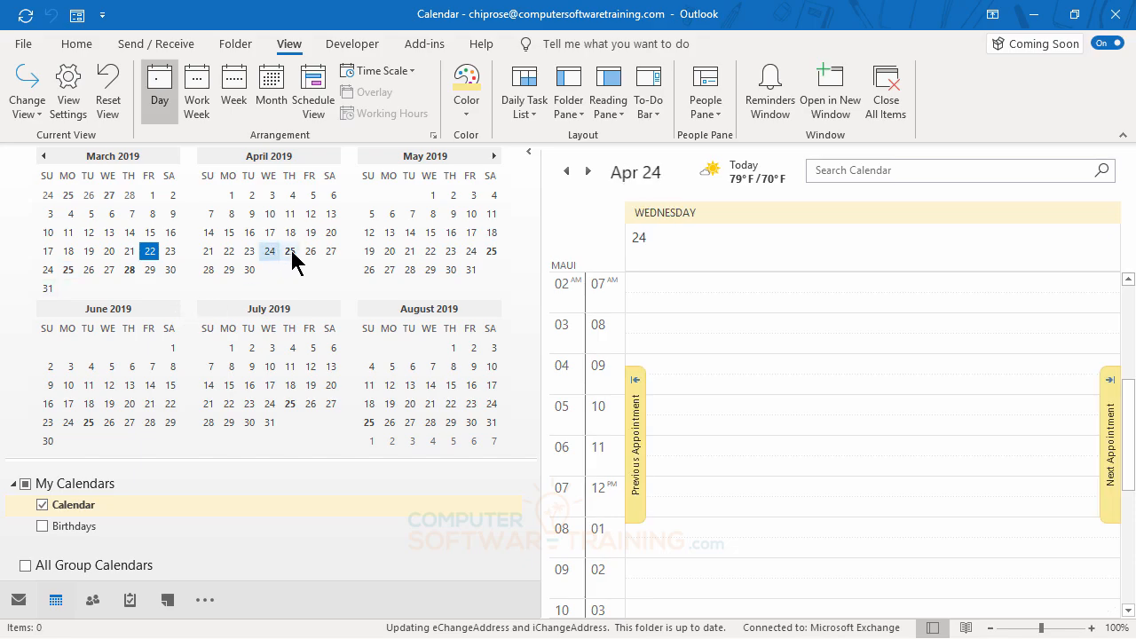
pyautogui.click(290, 252)
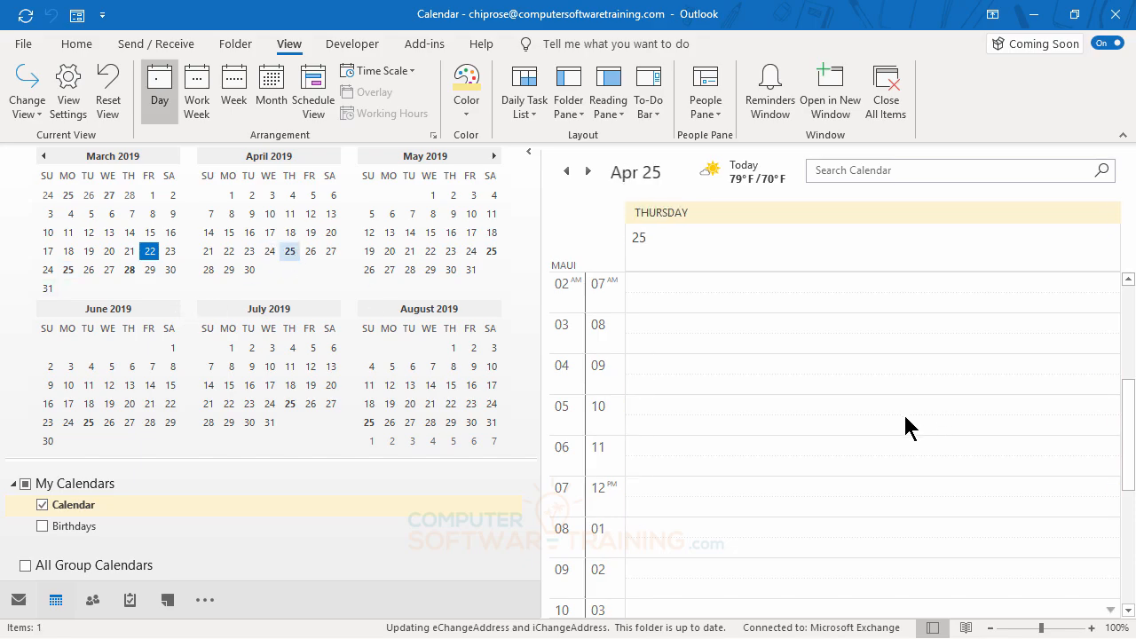
pyautogui.scroll(-5, 900, 410)
pyautogui.scroll(5, 900, 417)
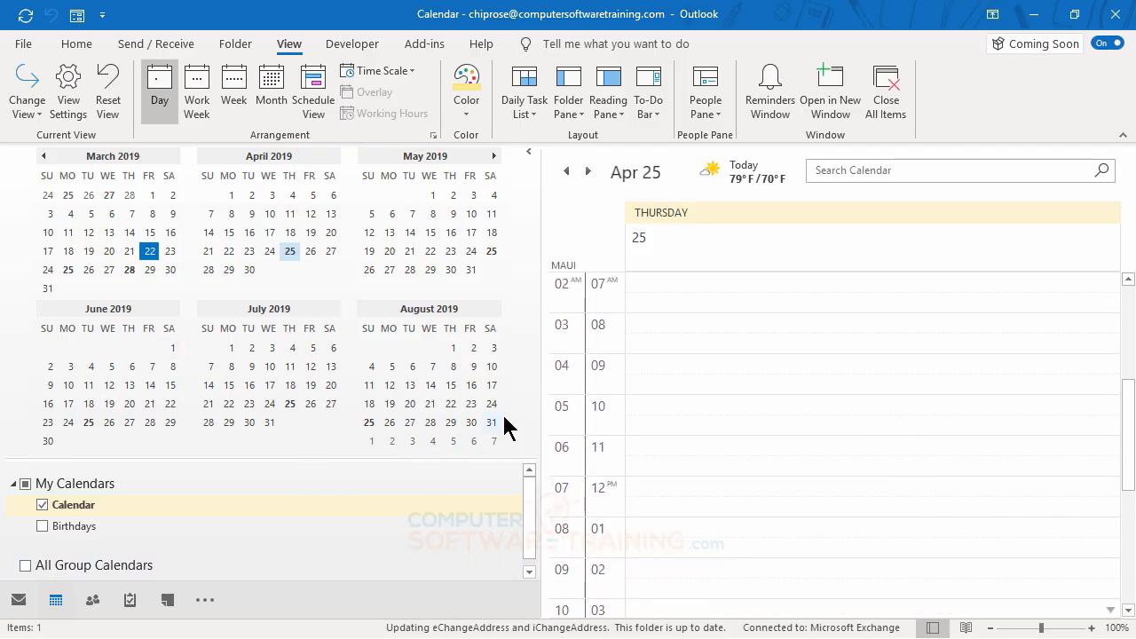
# Narrow the folder pane and shrink the date navigator to a single month
pyautogui.moveTo(541, 284); pyautogui.dragTo(203, 310)
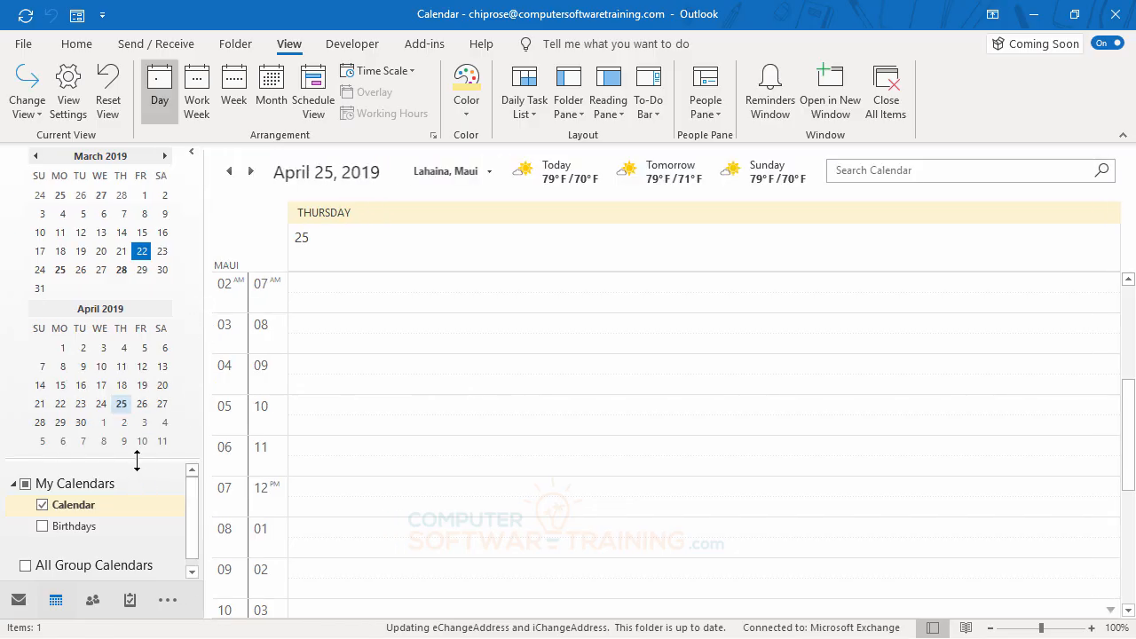
pyautogui.moveTo(135, 458); pyautogui.dragTo(133, 342)
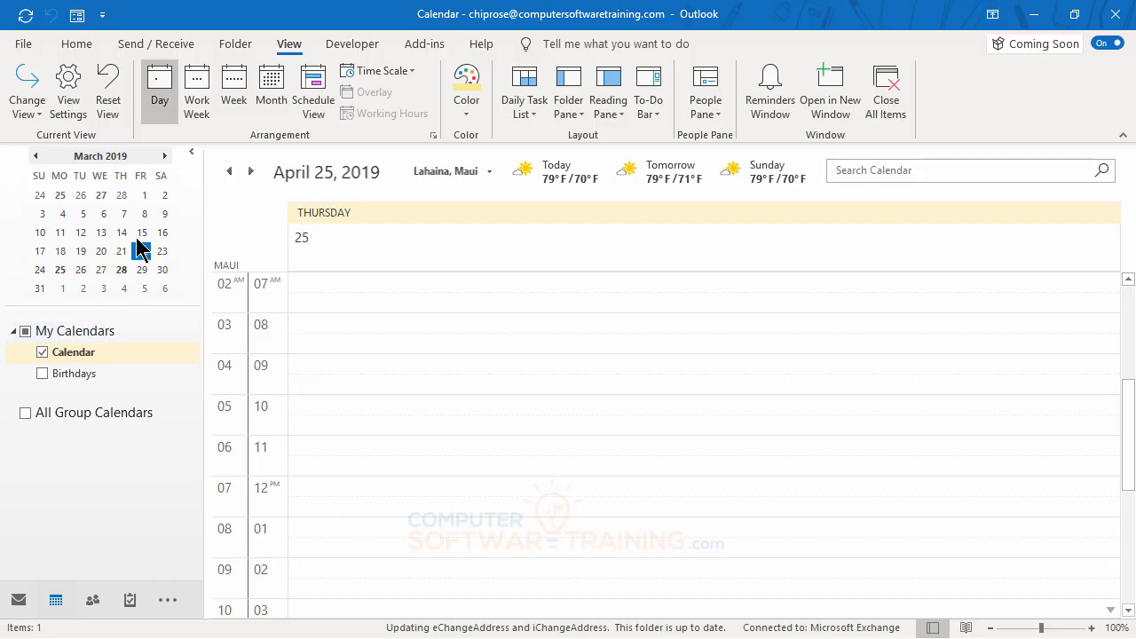
# Switch to the Week arrangement and browse back to the week of April 7 - 13, 2019
pyautogui.click(234, 97)
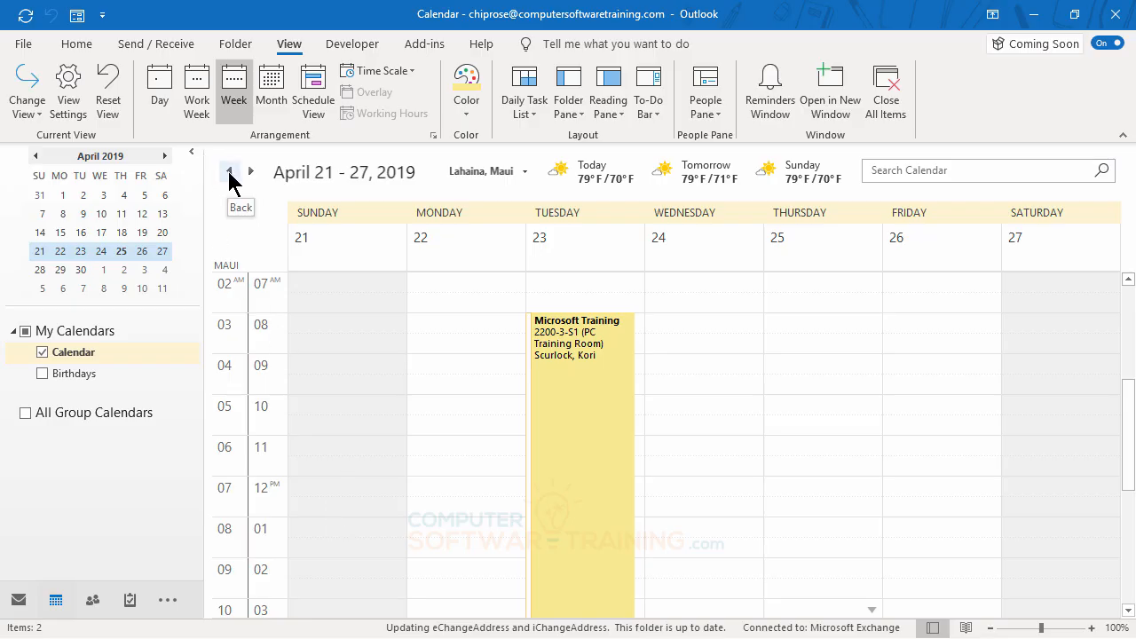
pyautogui.click(230, 173)
pyautogui.click(229, 173)
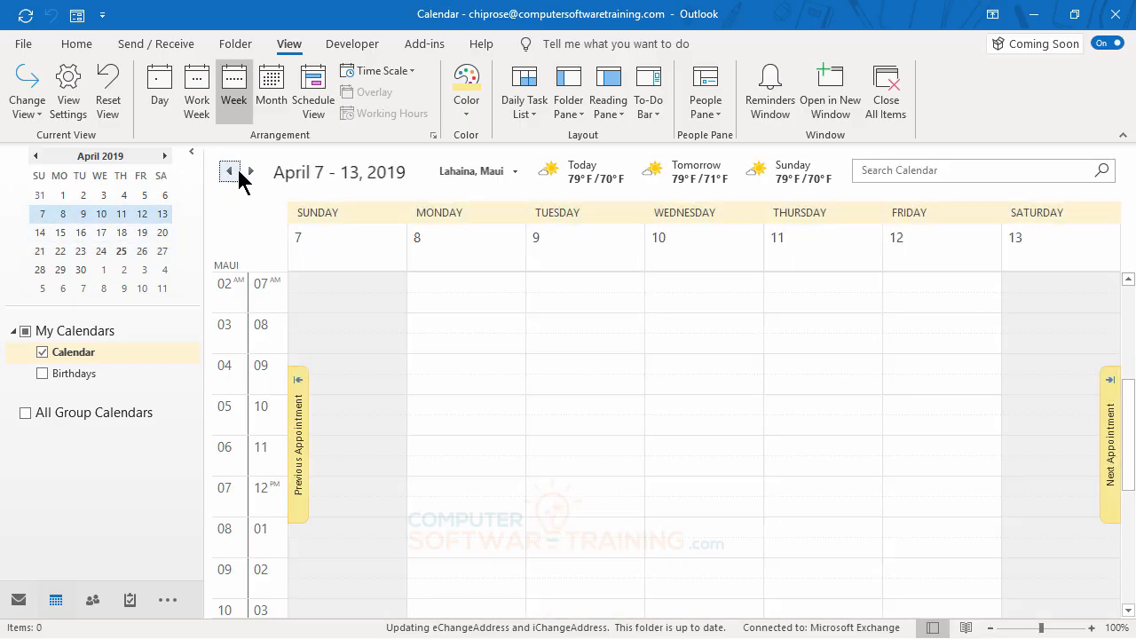
pyautogui.click(252, 173)
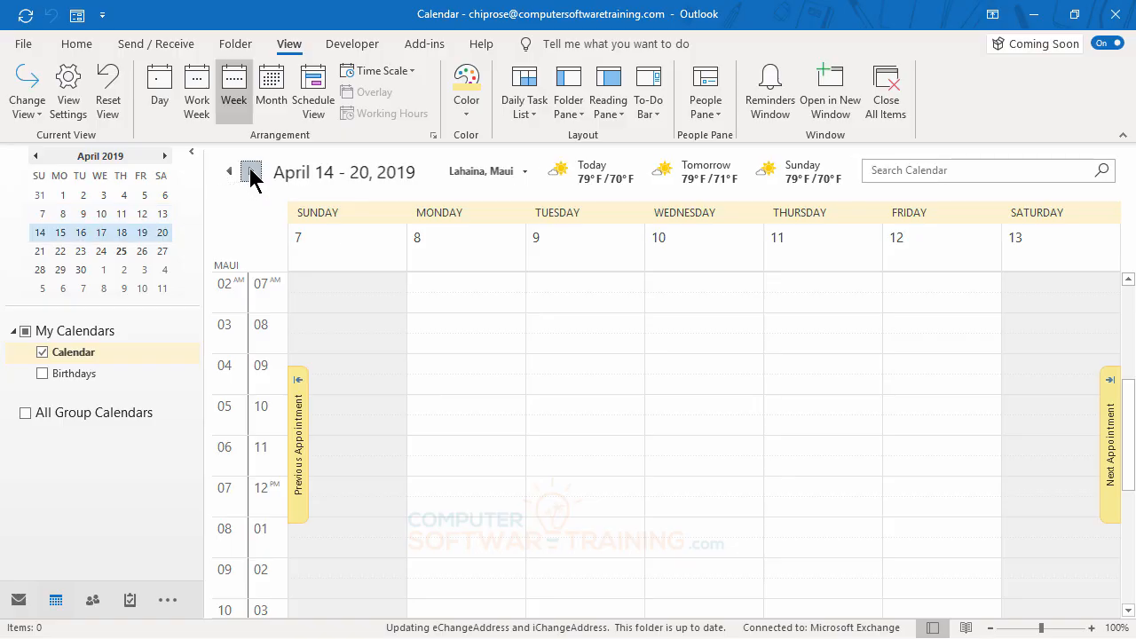
pyautogui.click(231, 174)
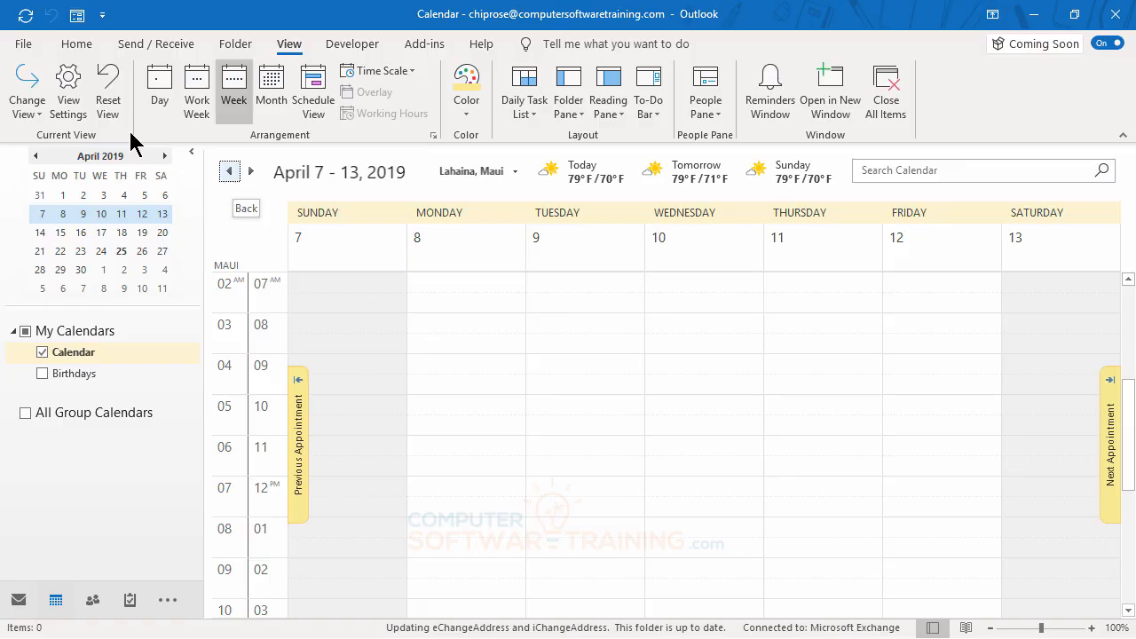
# Open the Quick Access Toolbar customization options and list All Commands
pyautogui.click(76, 46)
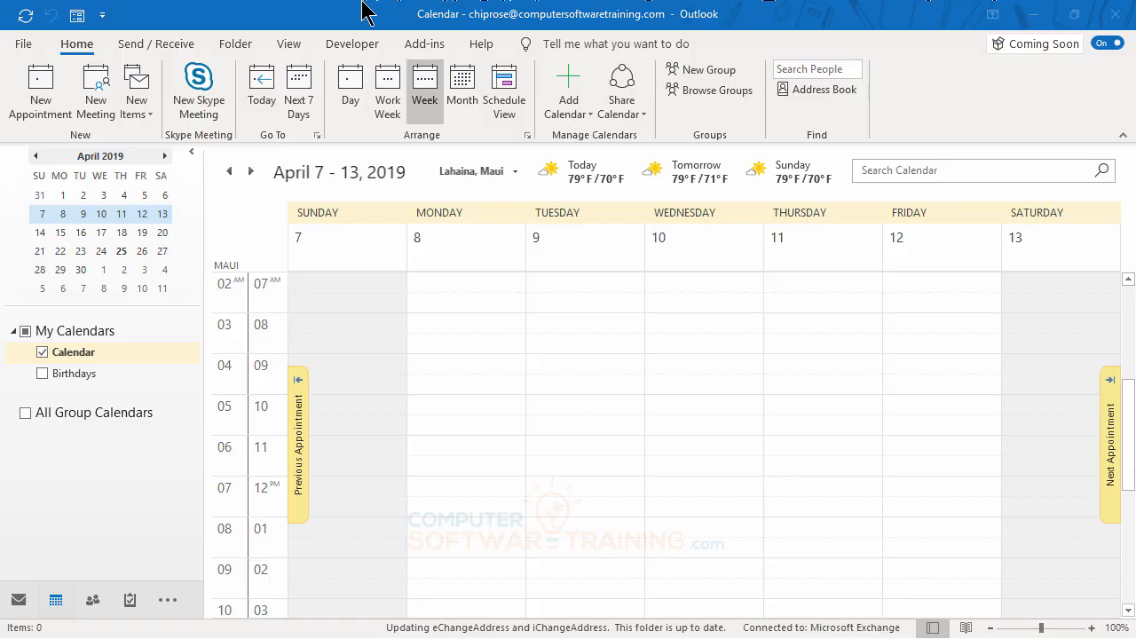
pyautogui.click(103, 16)
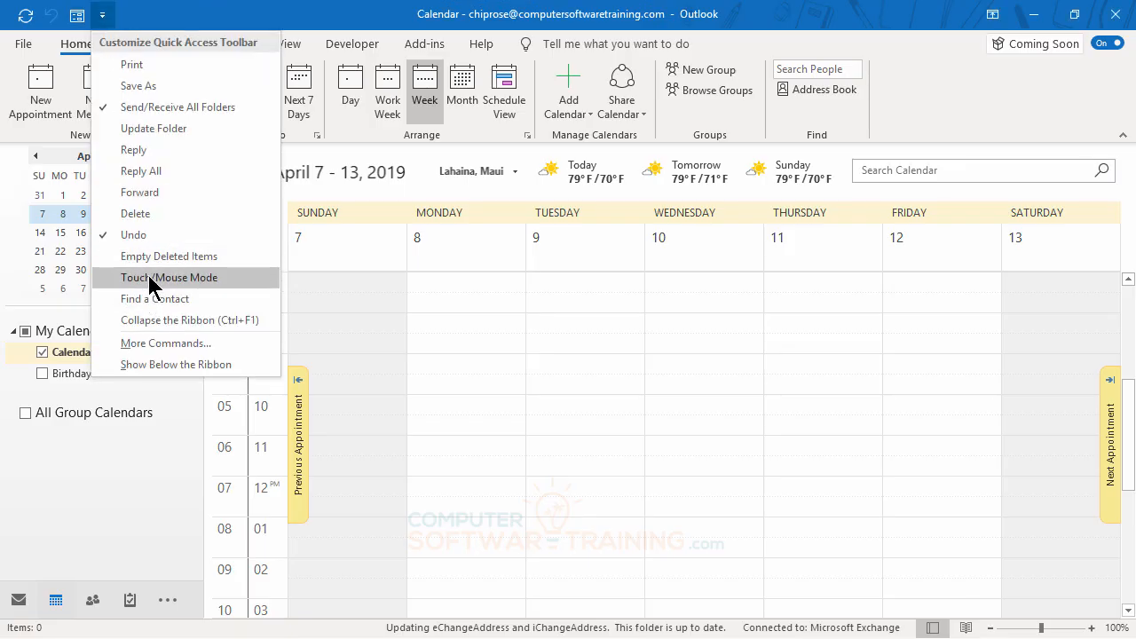
pyautogui.click(158, 346)
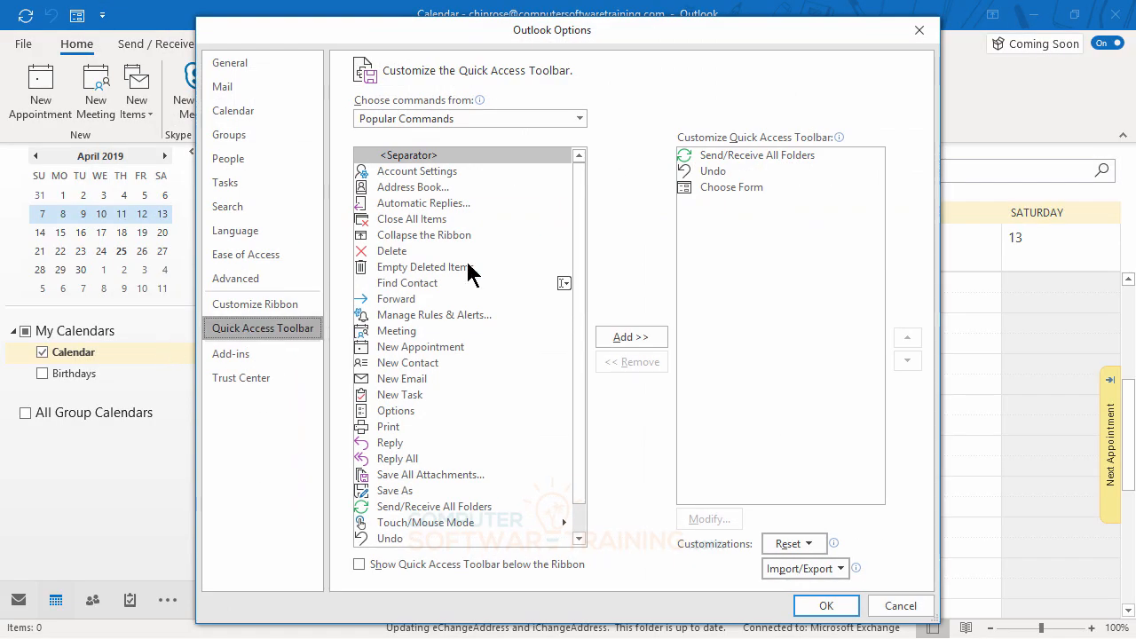
pyautogui.click(452, 118)
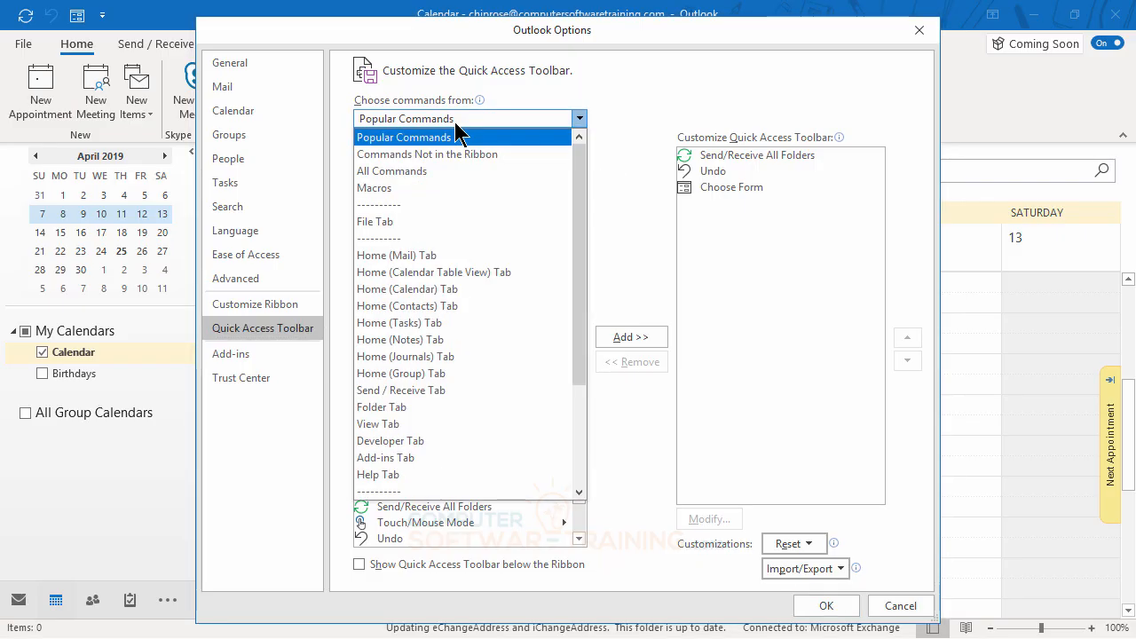
pyautogui.click(406, 171)
# Add the Email Calendar command to the Quick Access Toolbar and apply the customization
pyautogui.scroll(-15, 502, 284)
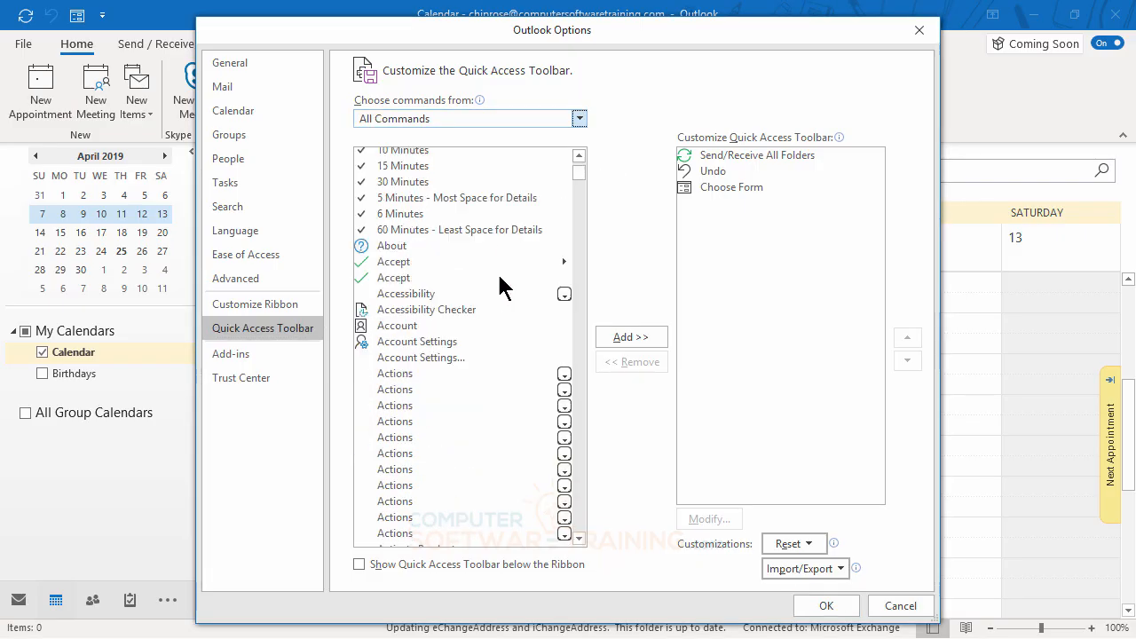
pyautogui.scroll(-20, 500, 286)
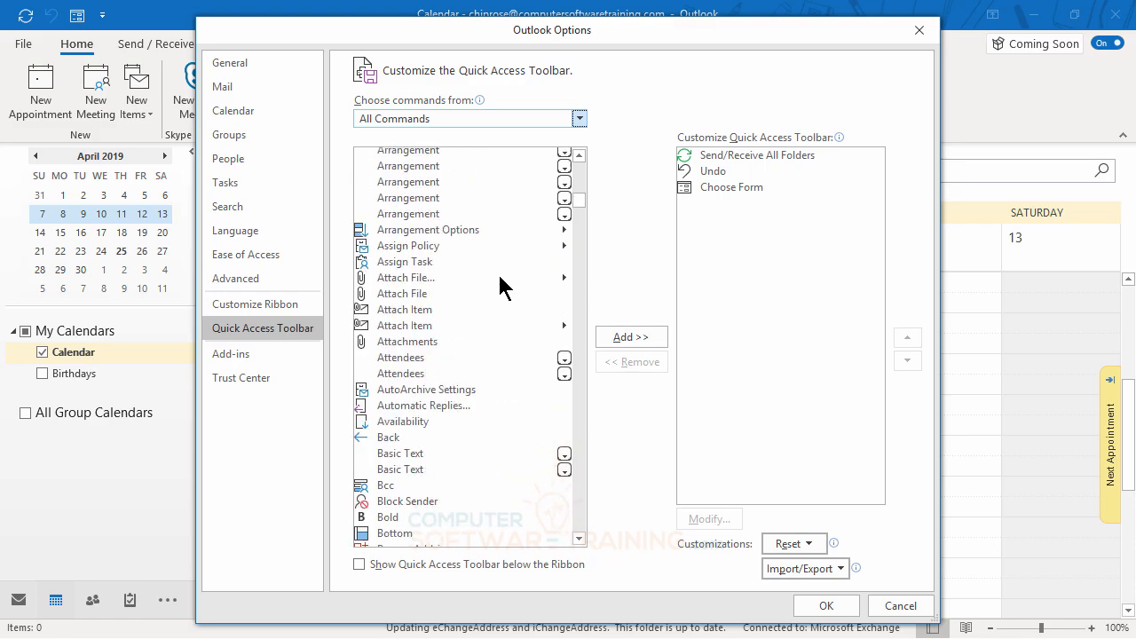
pyautogui.scroll(-20, 497, 285)
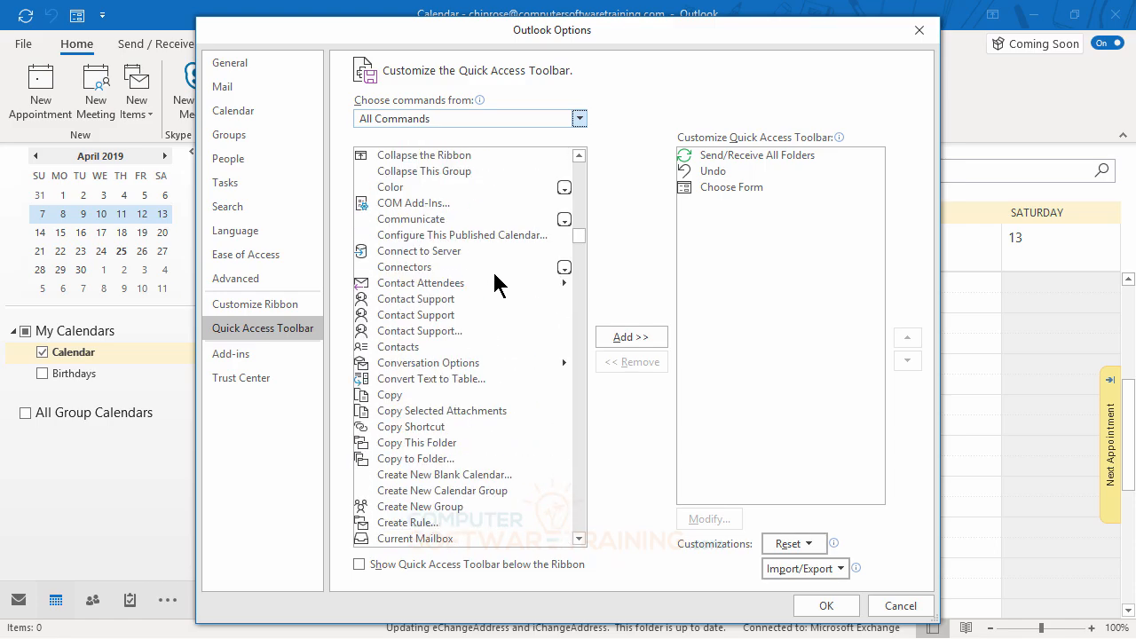
pyautogui.scroll(-20, 494, 282)
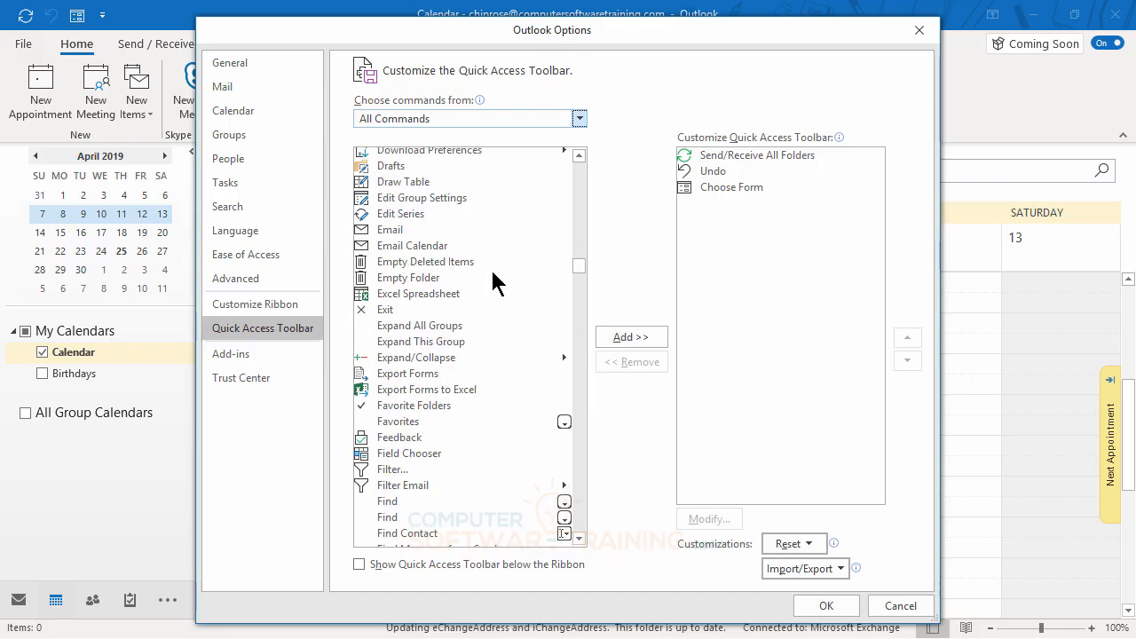
pyautogui.click(408, 248)
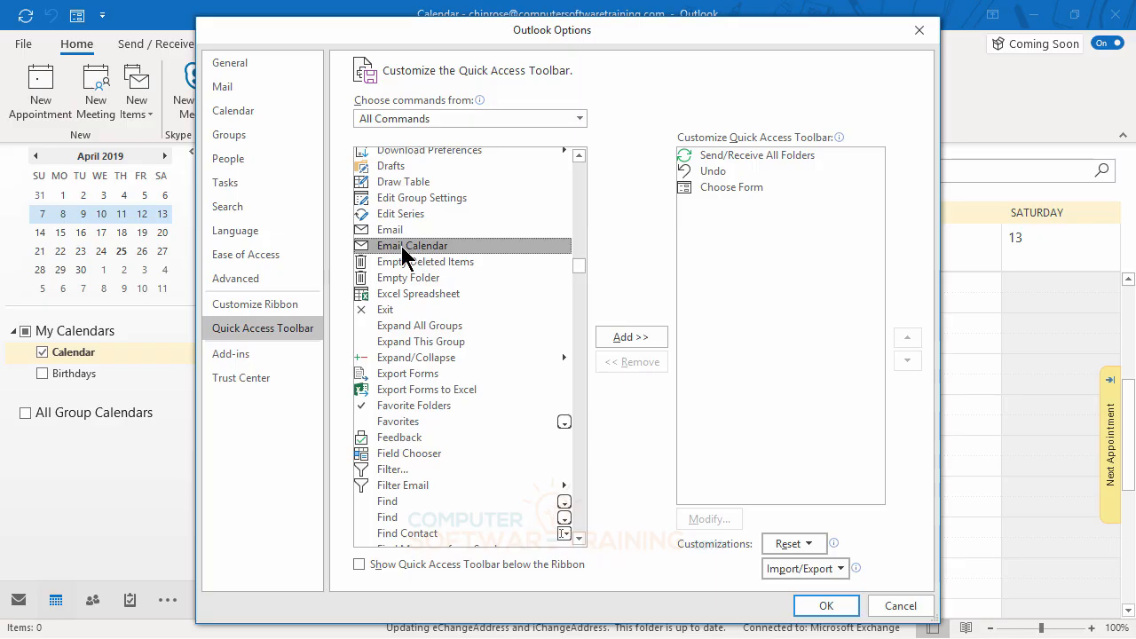
pyautogui.doubleClick(401, 246)
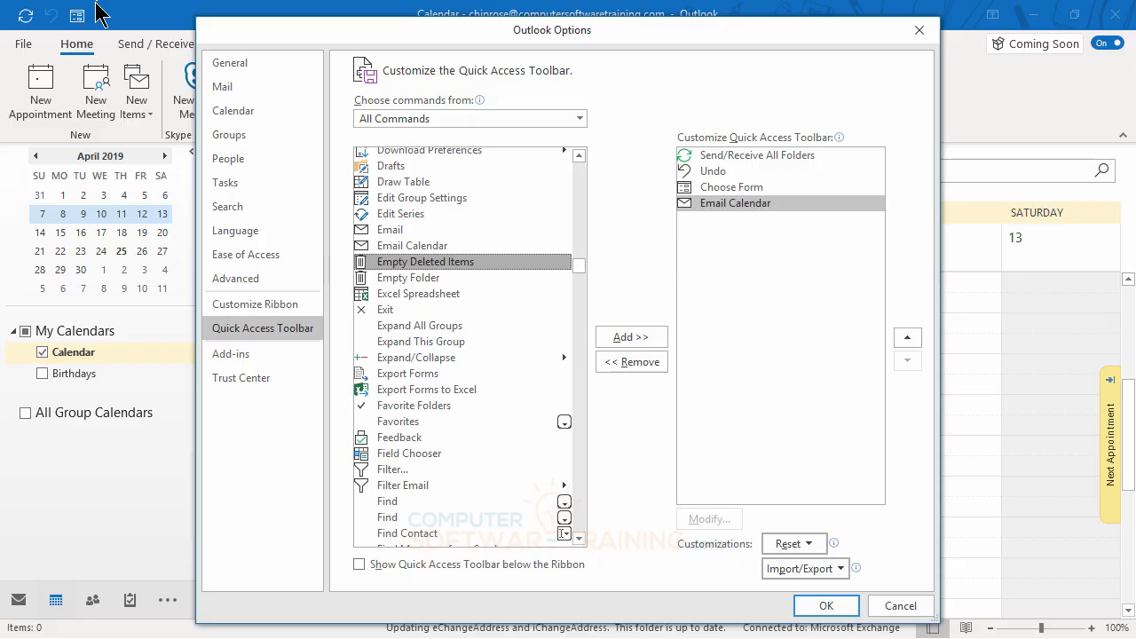
pyautogui.click(721, 189)
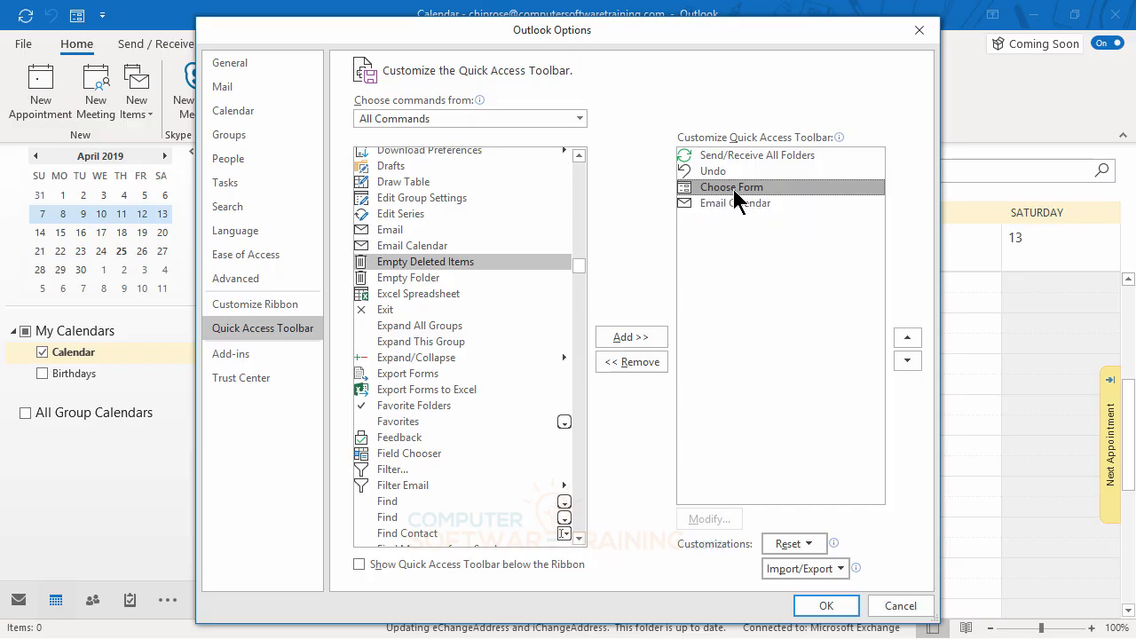
pyautogui.click(825, 610)
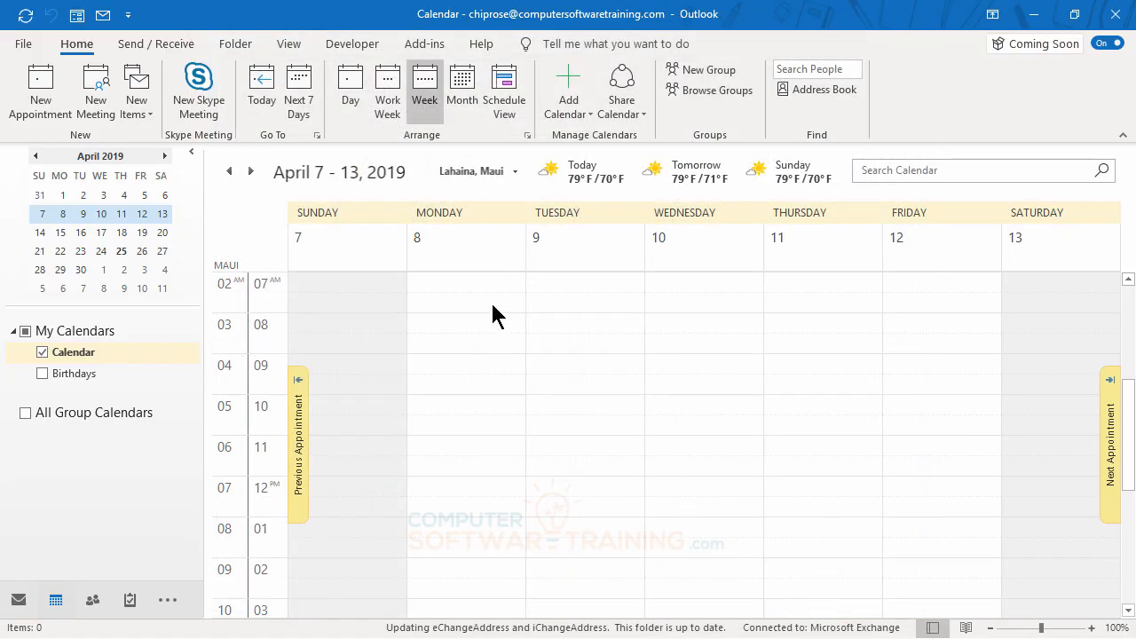
# Use Choose Form to open a new message from the Power Classes template under User Templates in File System
pyautogui.click(78, 18)
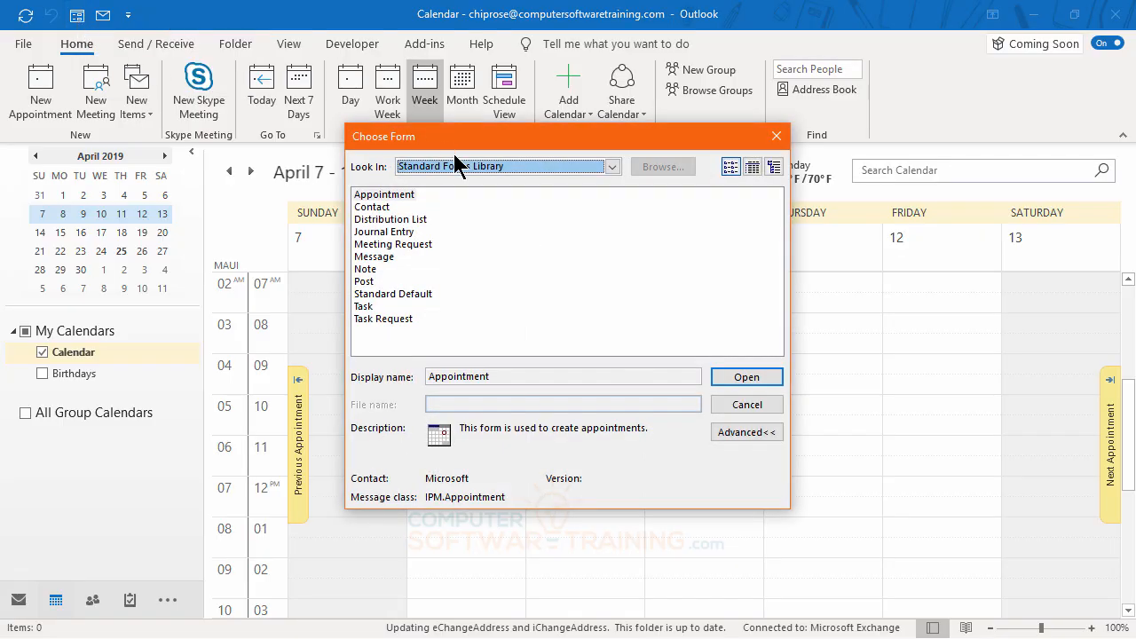
pyautogui.click(457, 169)
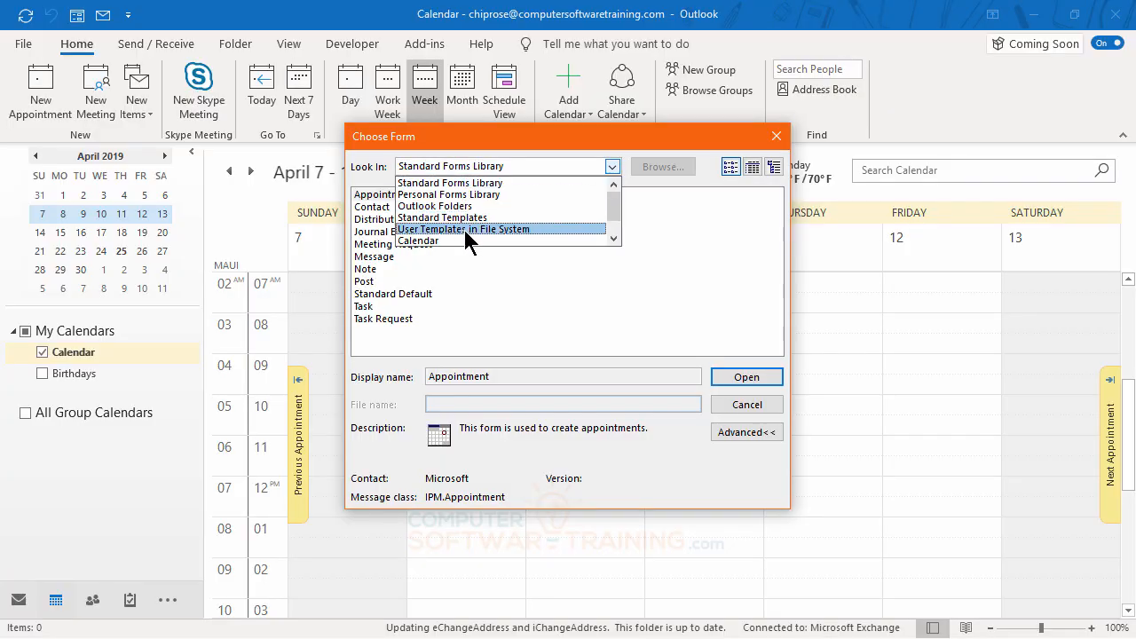
pyautogui.click(454, 230)
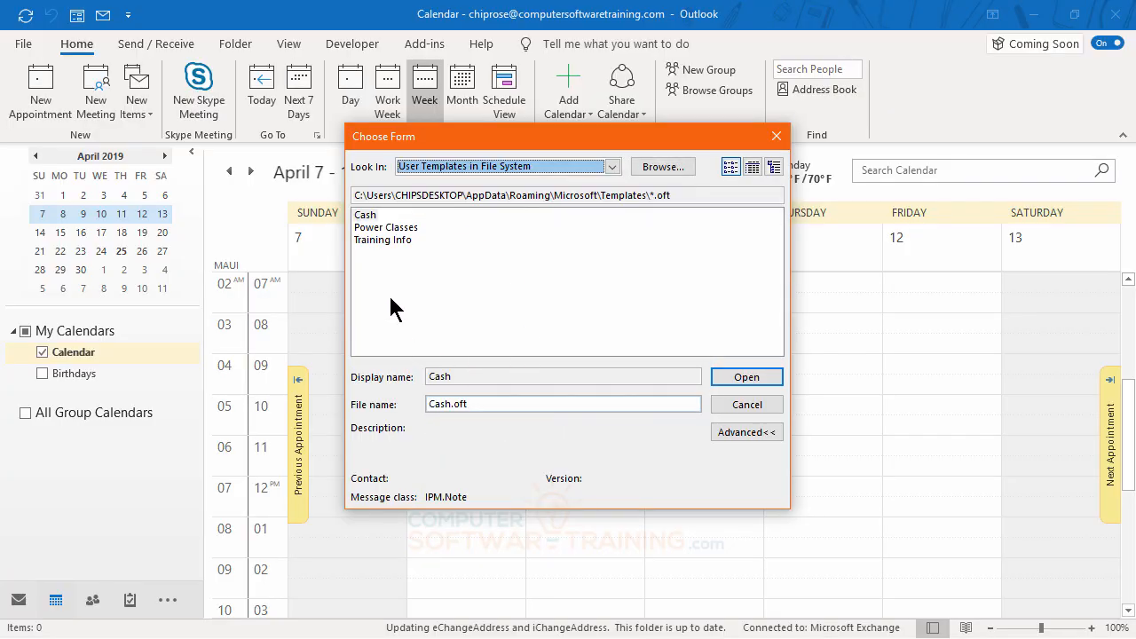
pyautogui.doubleClick(390, 228)
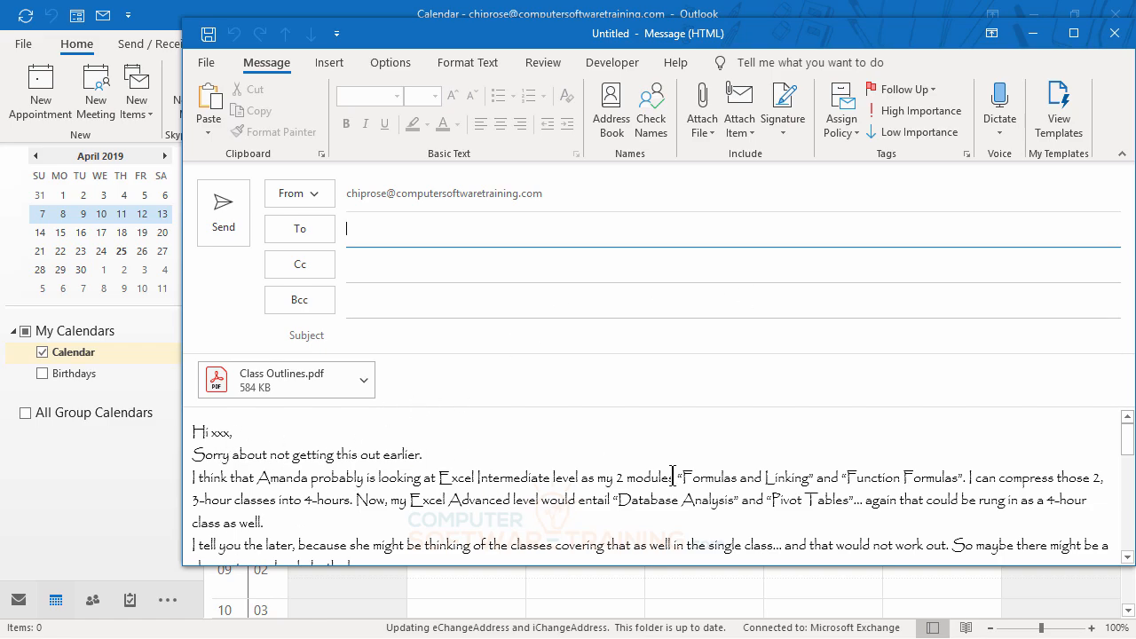
# Look through the body of the template message and close it
pyautogui.scroll(-5, 672, 476)
pyautogui.scroll(5, 672, 477)
pyautogui.click(1111, 32)
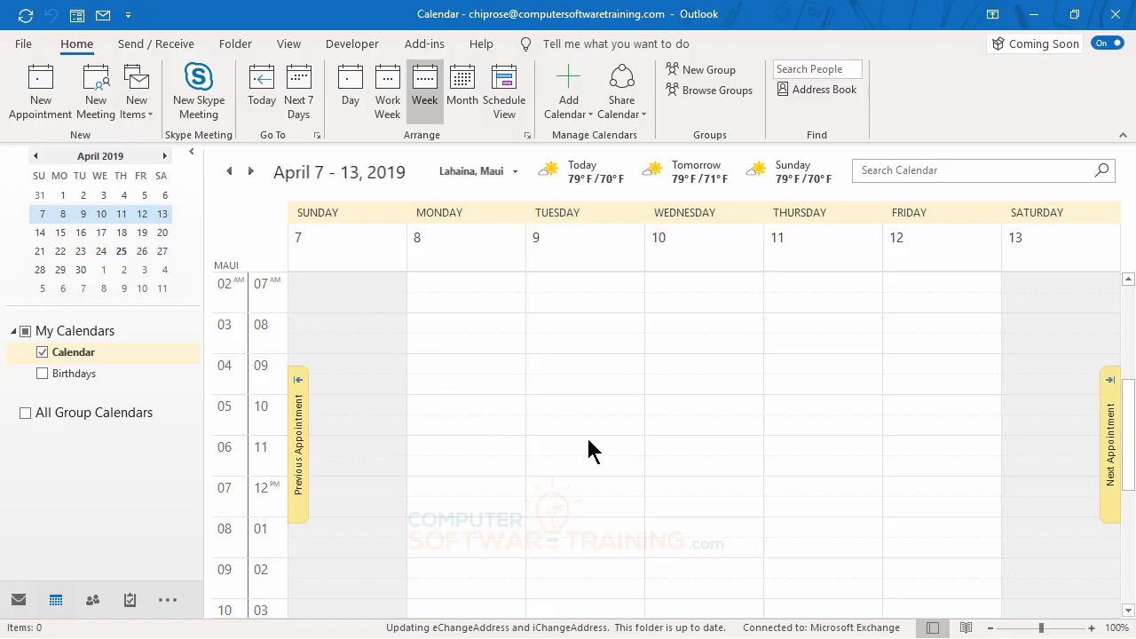
# Start emailing the calendar, keeping Calendar as the one to include, with the date range set to Next 30 days
pyautogui.click(104, 16)
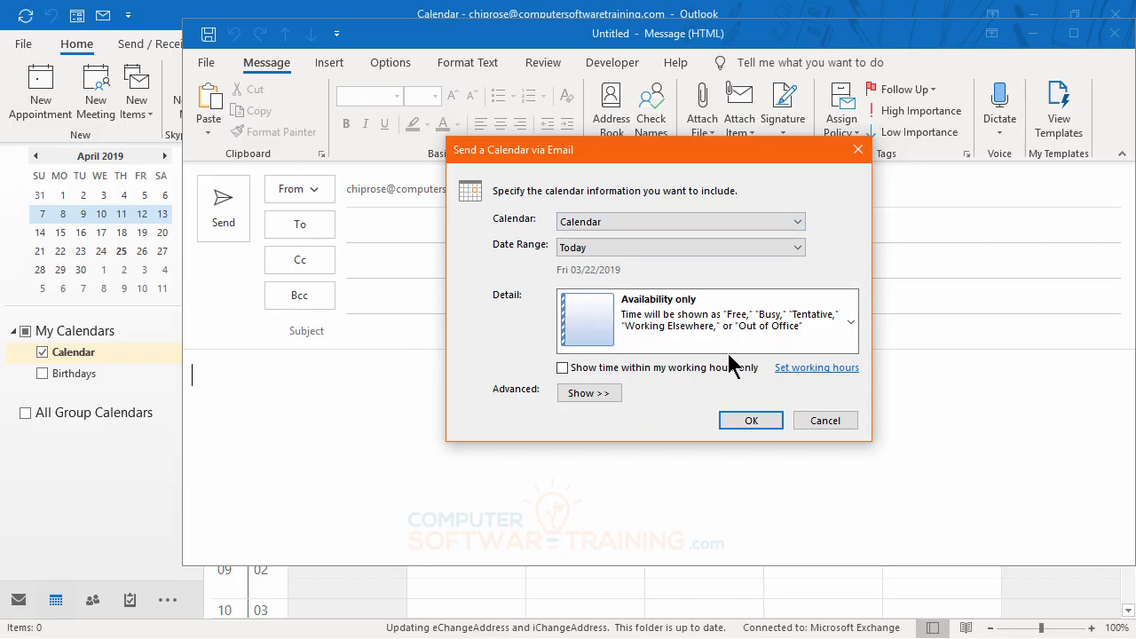
pyautogui.click(798, 226)
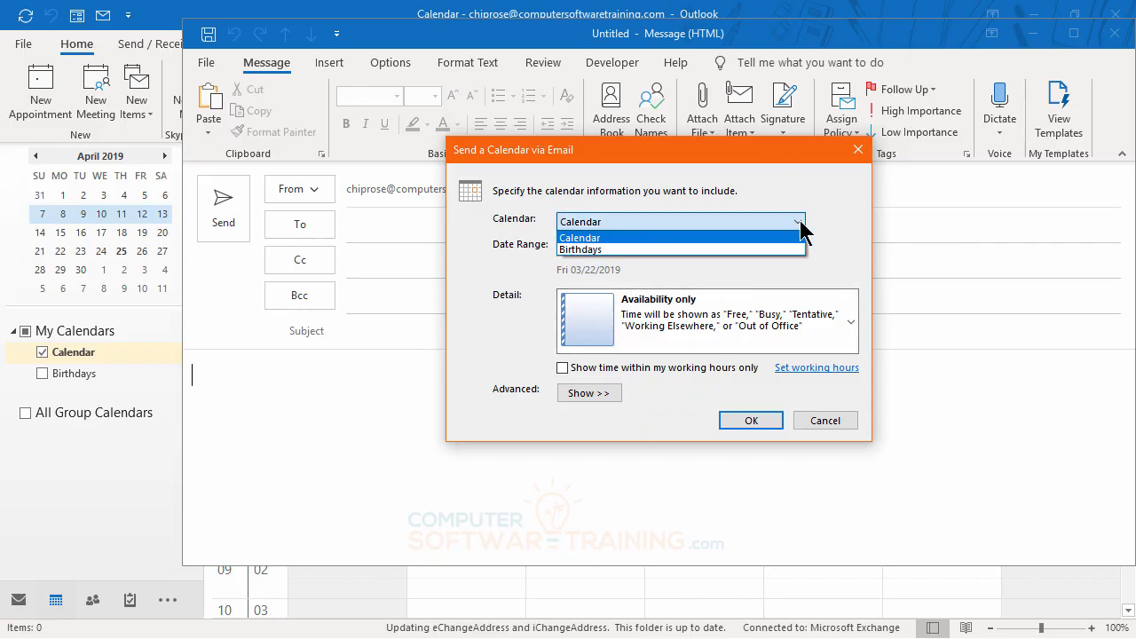
pyautogui.click(798, 227)
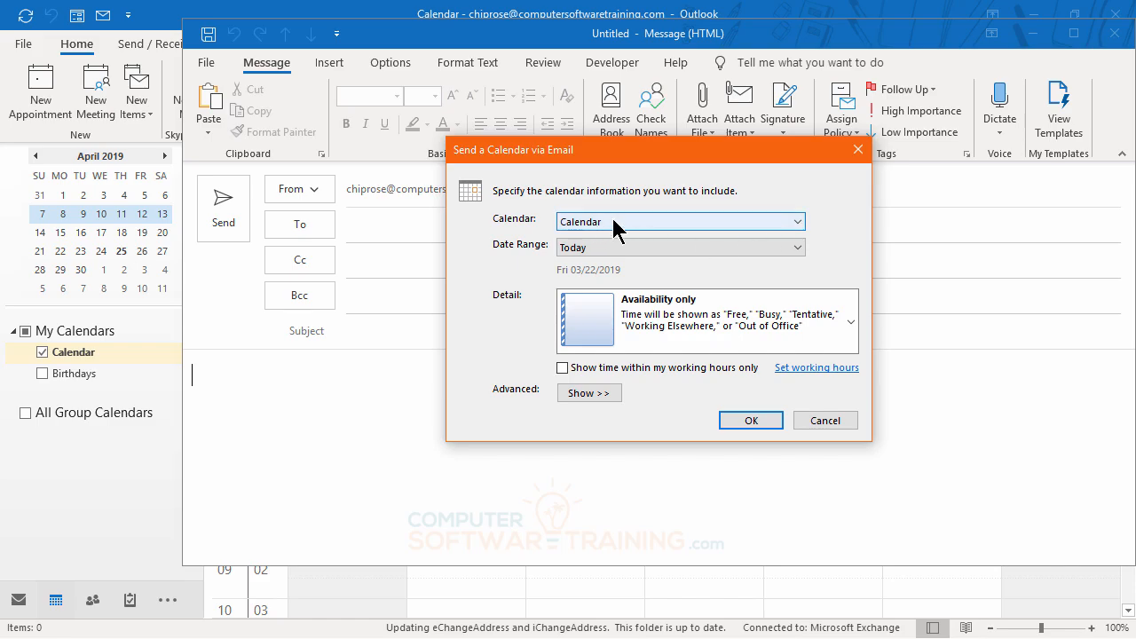
pyautogui.click(797, 249)
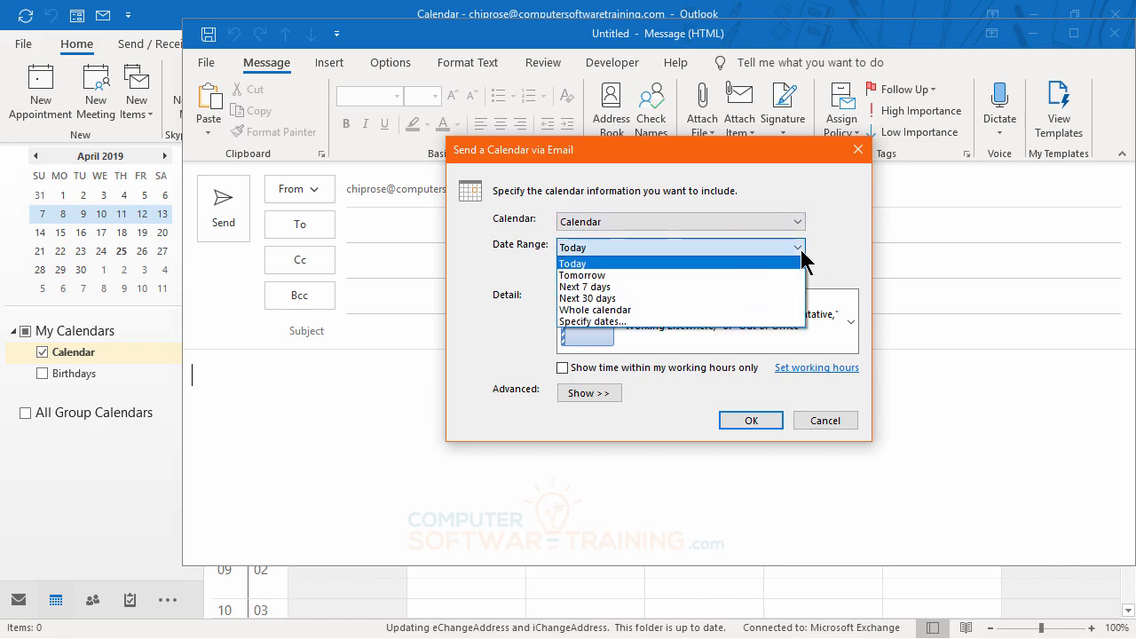
pyautogui.click(609, 298)
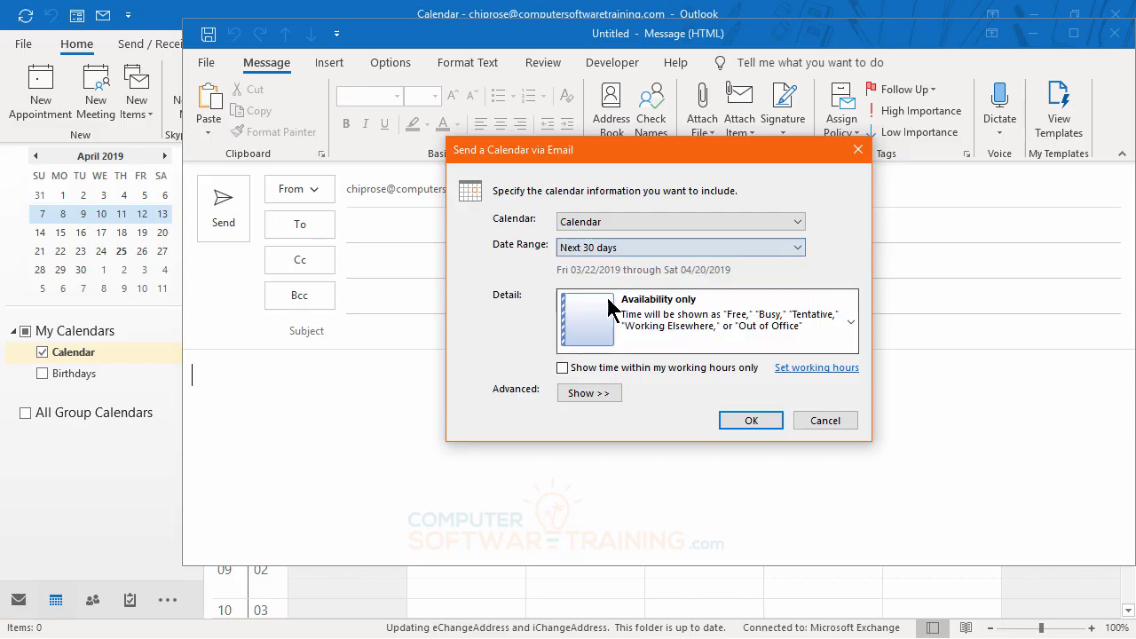
# Change the date range of the emailed calendar to Whole calendar
pyautogui.click(634, 249)
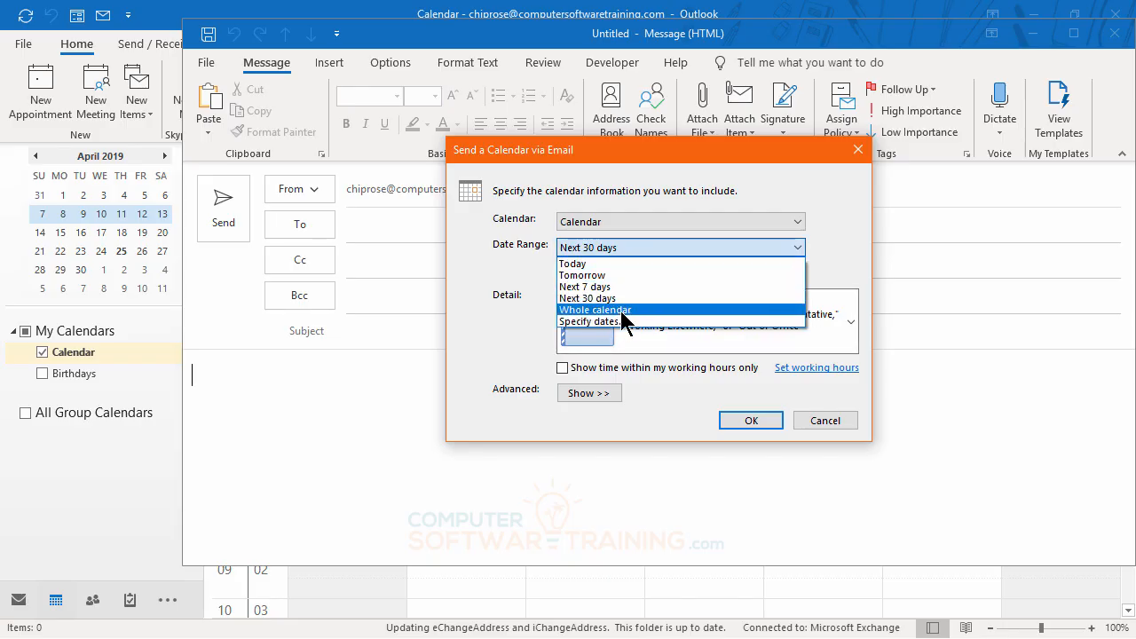
pyautogui.click(621, 310)
pyautogui.click(641, 252)
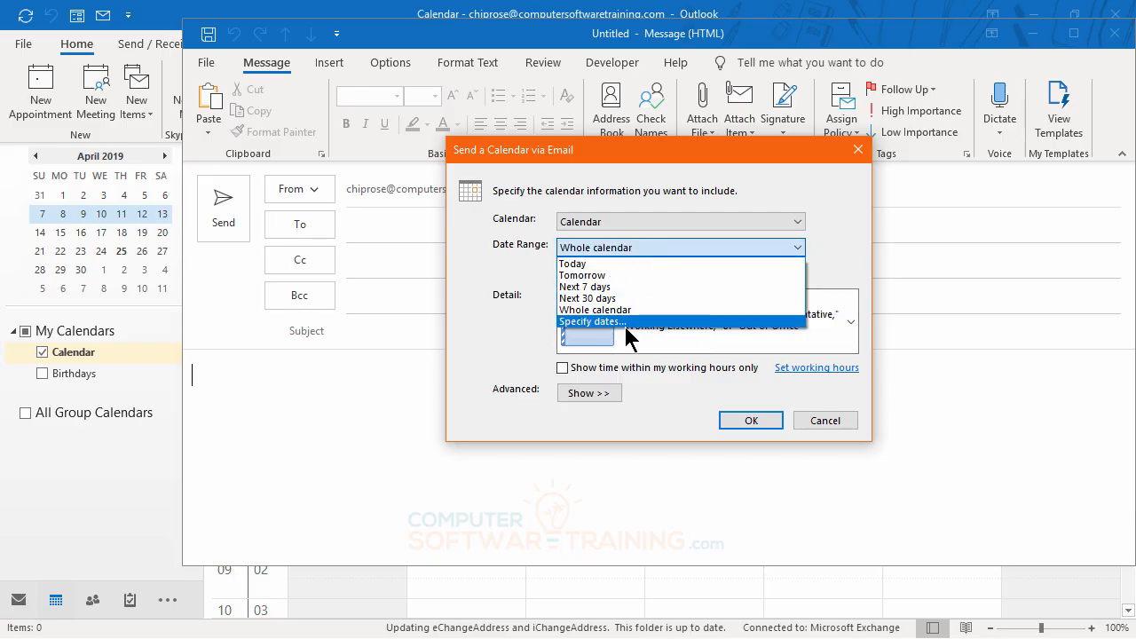
pyautogui.click(657, 252)
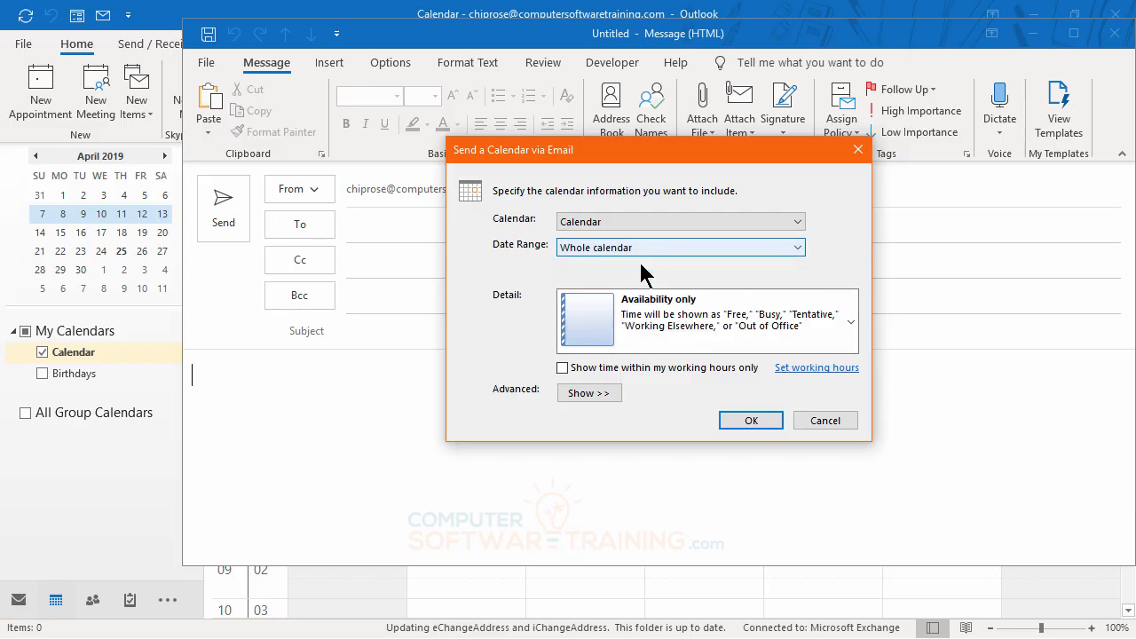
# Try to include the whole calendar, past items too, in the email with the Availability only detail level
pyautogui.click(692, 320)
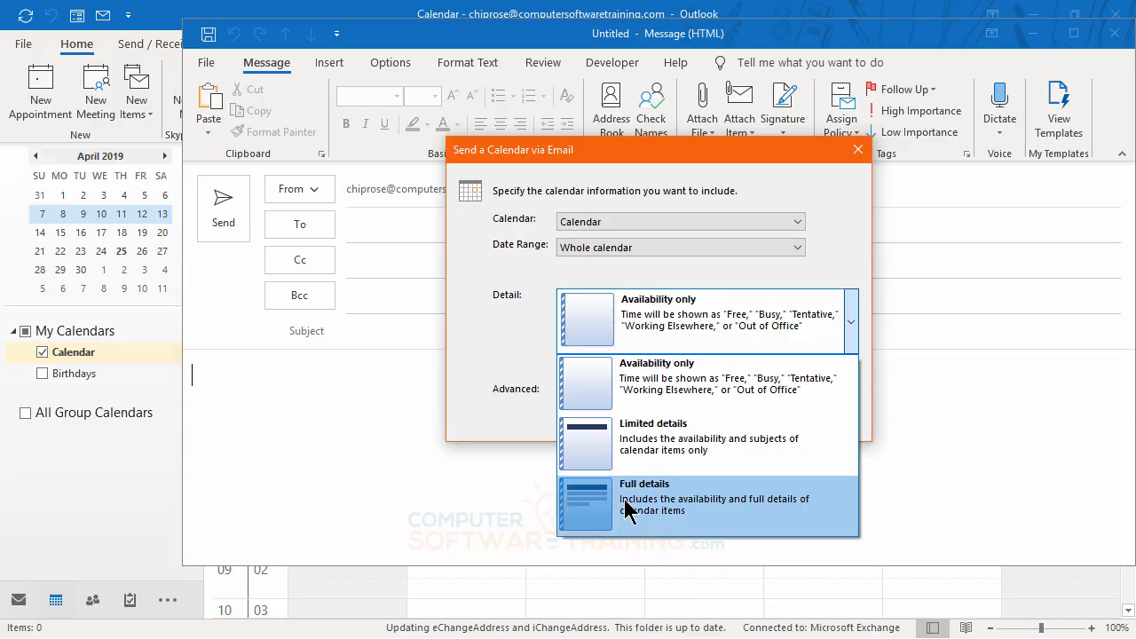
pyautogui.click(640, 371)
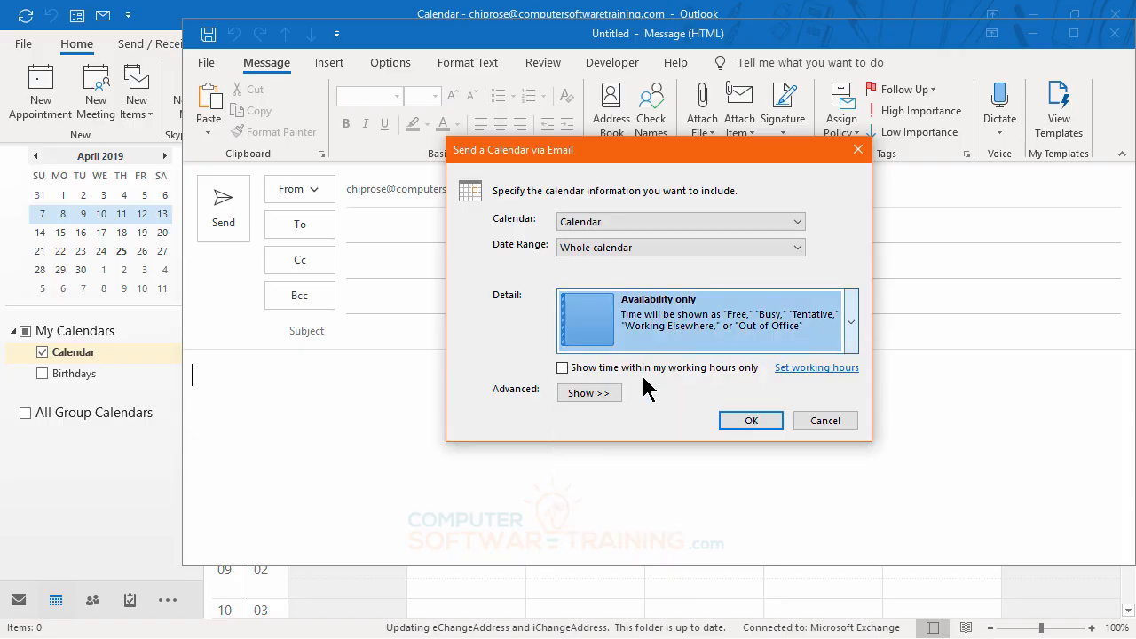
pyautogui.click(747, 422)
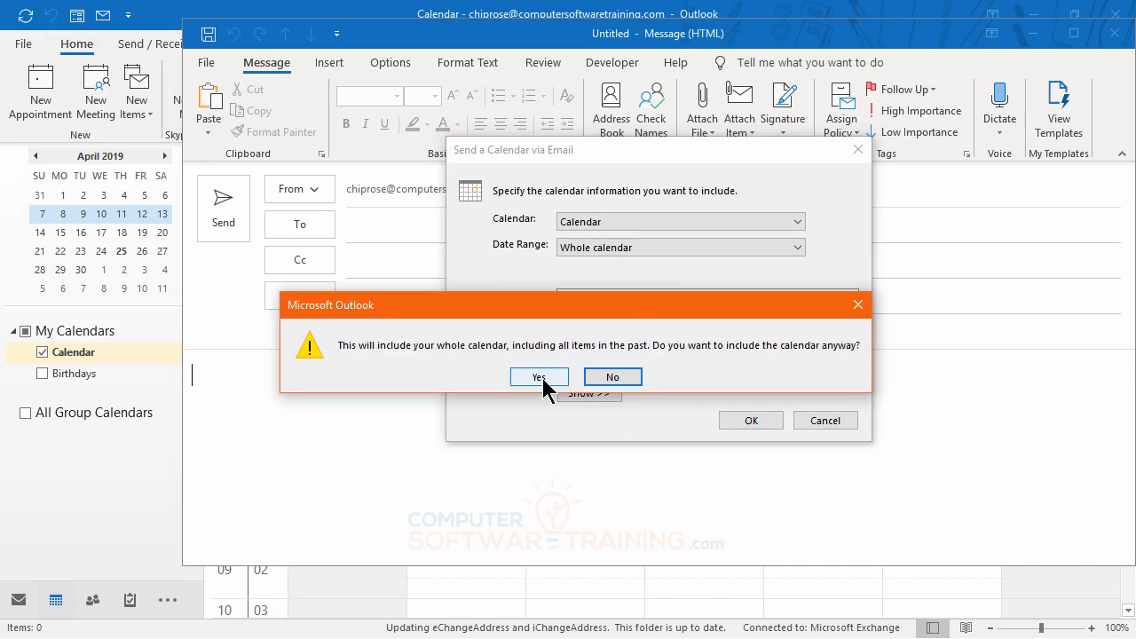
pyautogui.click(543, 379)
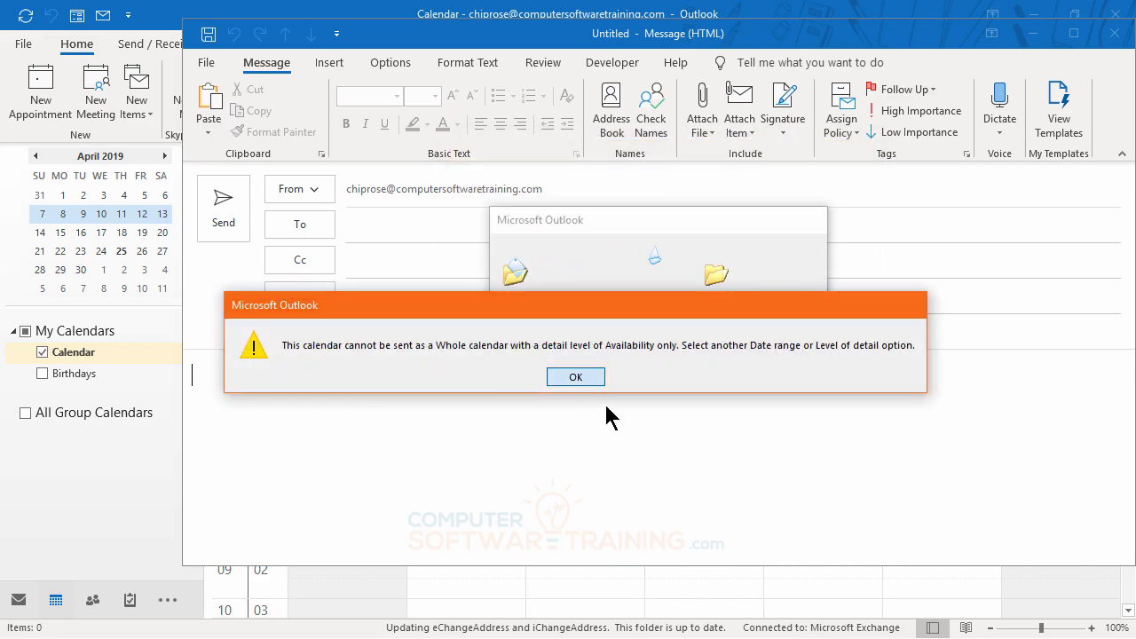
pyautogui.press('Return')
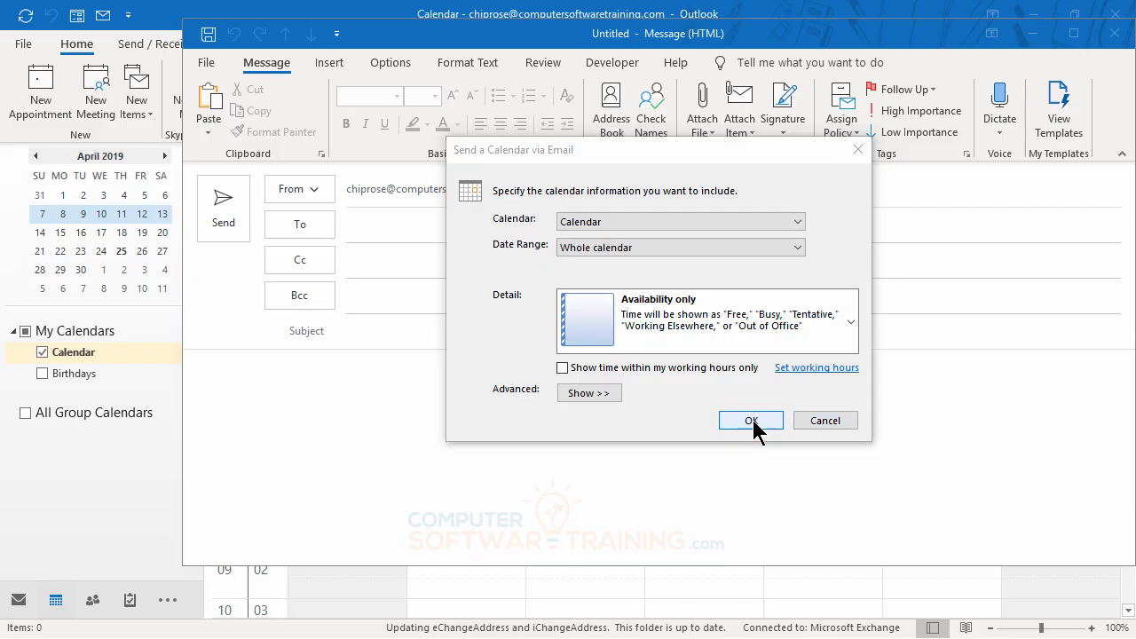
pyautogui.click(751, 421)
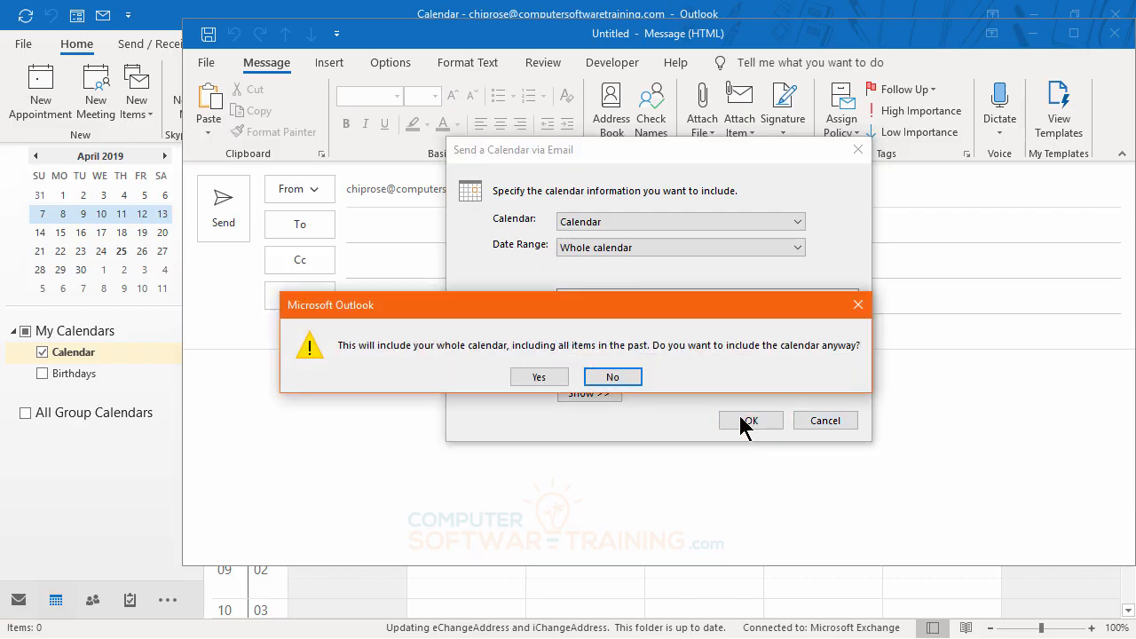
pyautogui.click(555, 379)
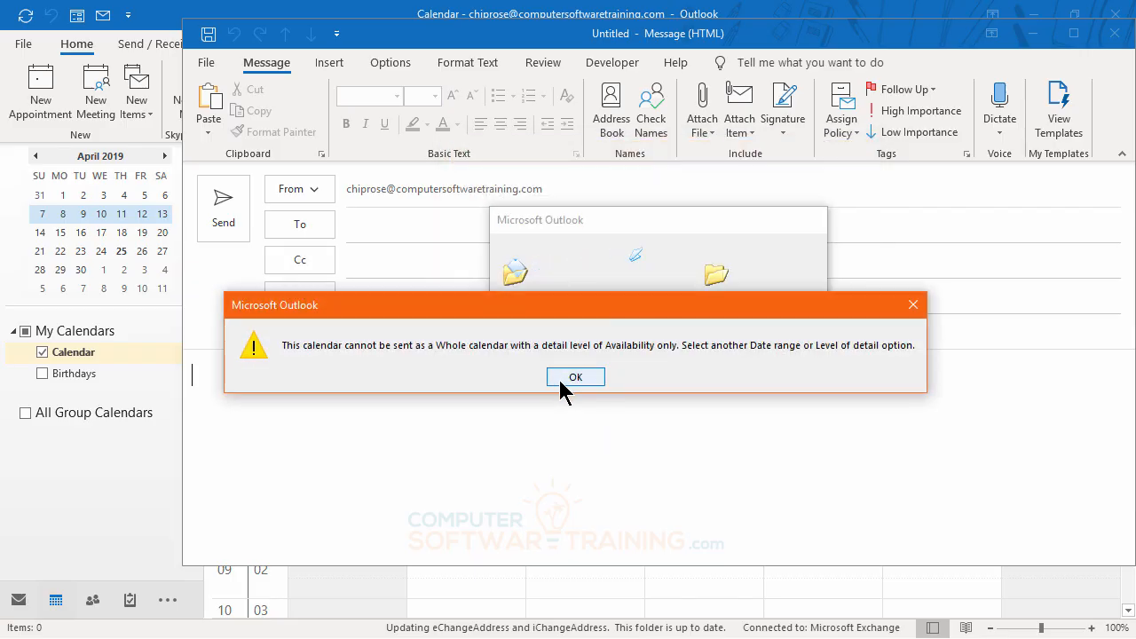
pyautogui.click(562, 377)
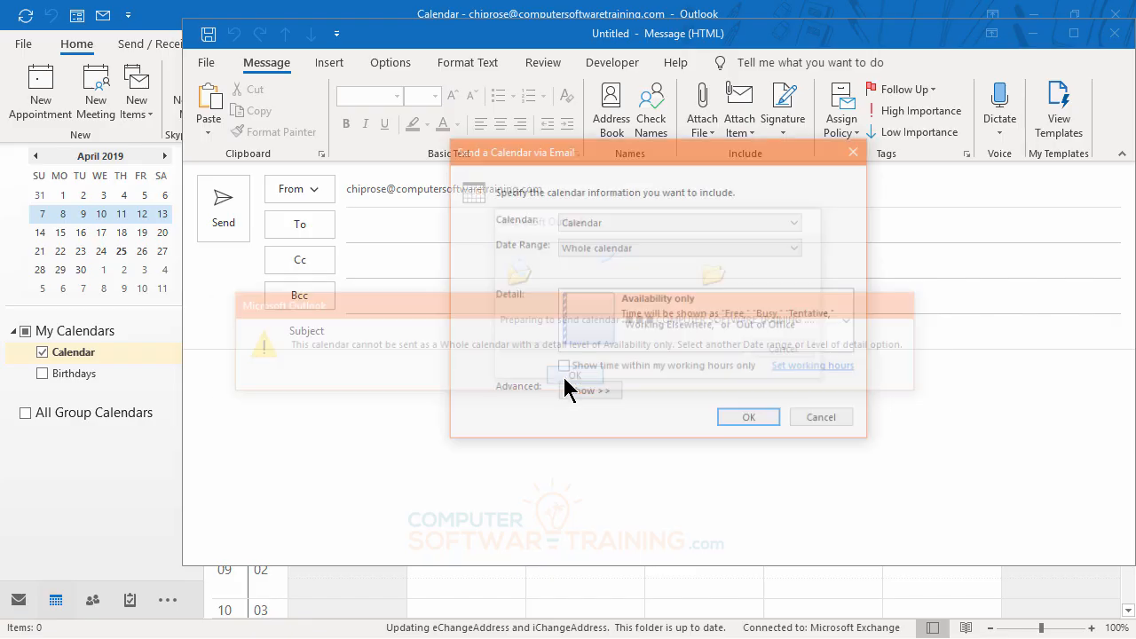
# Set the date range to Next 30 days and insert the calendar into the message with Availability only detail
pyautogui.click(798, 250)
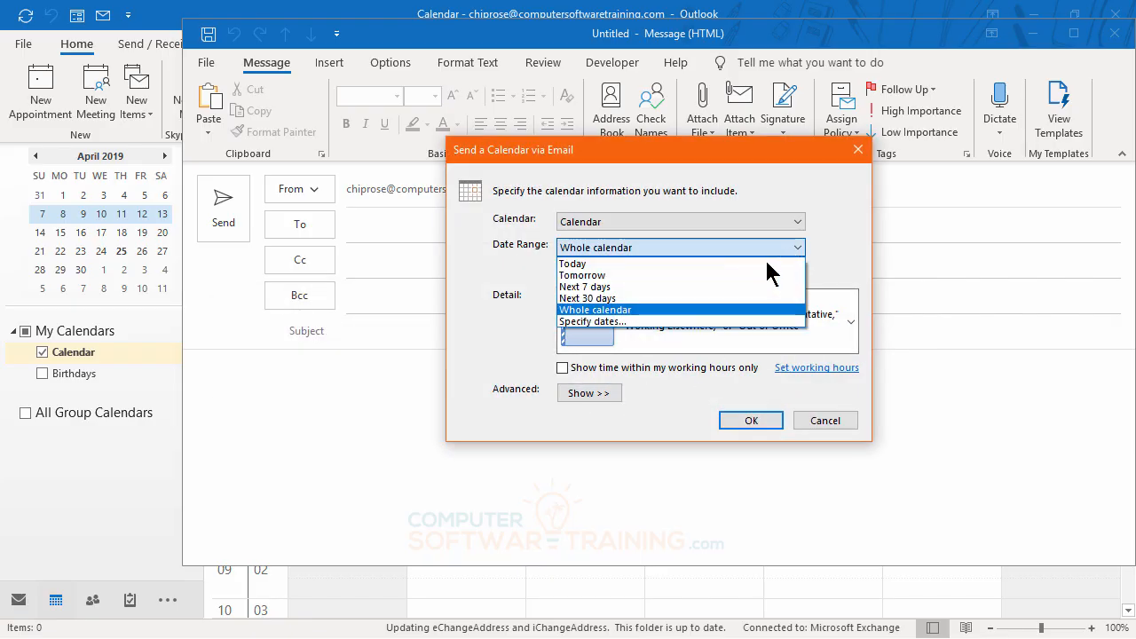
pyautogui.click(607, 298)
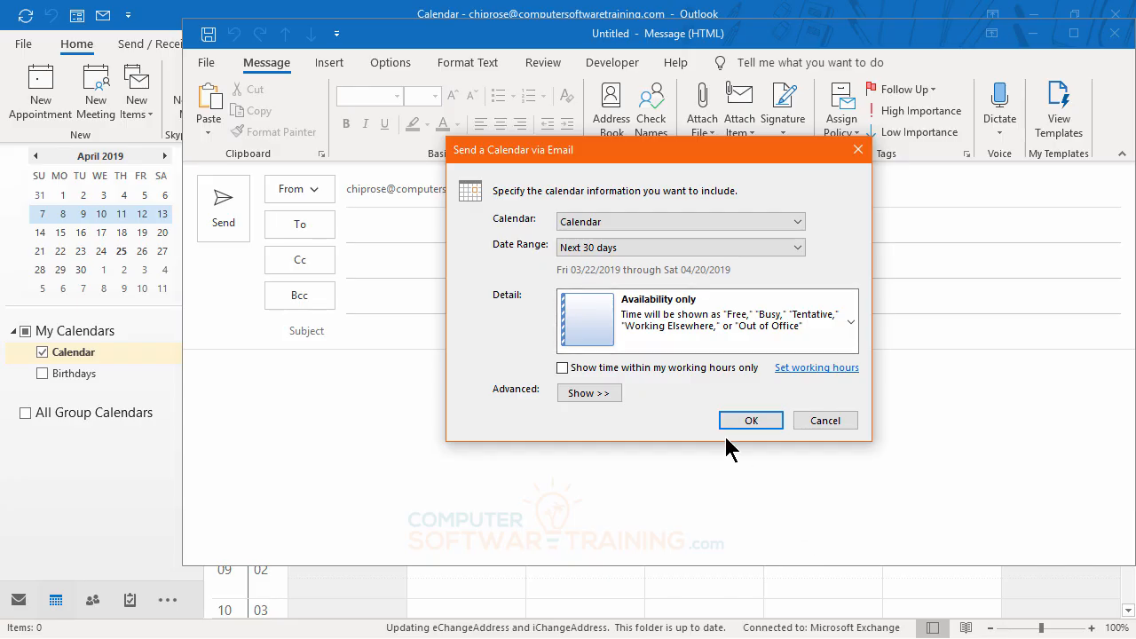
pyautogui.click(750, 422)
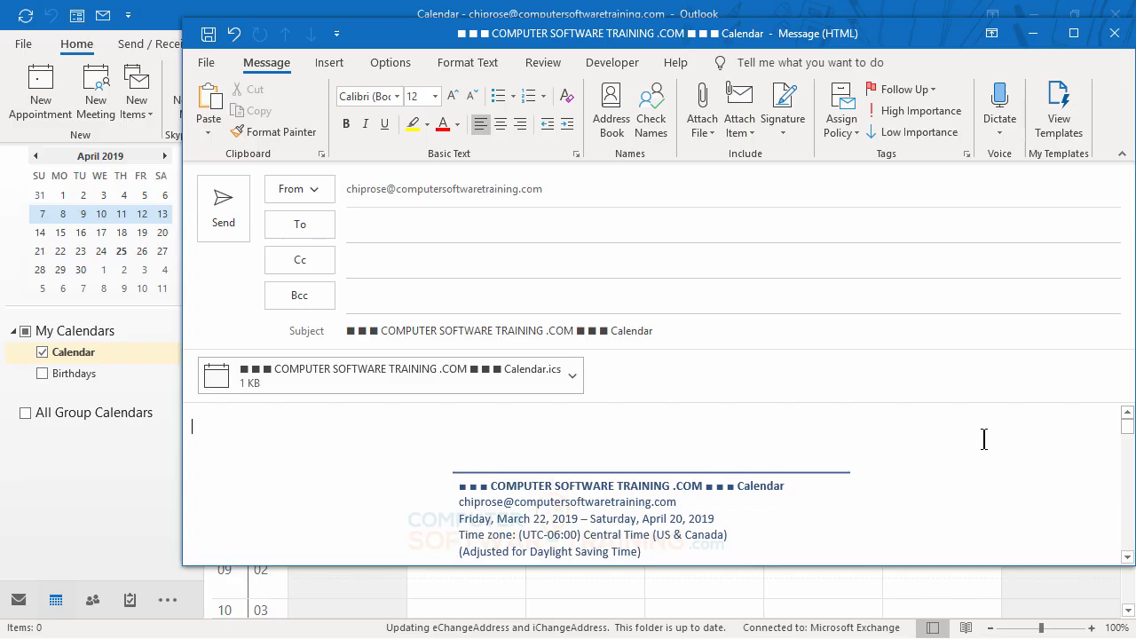
# Examine the month overview and daily availability in the calendar message, and close the message without sending it
pyautogui.scroll(-5, 983, 438)
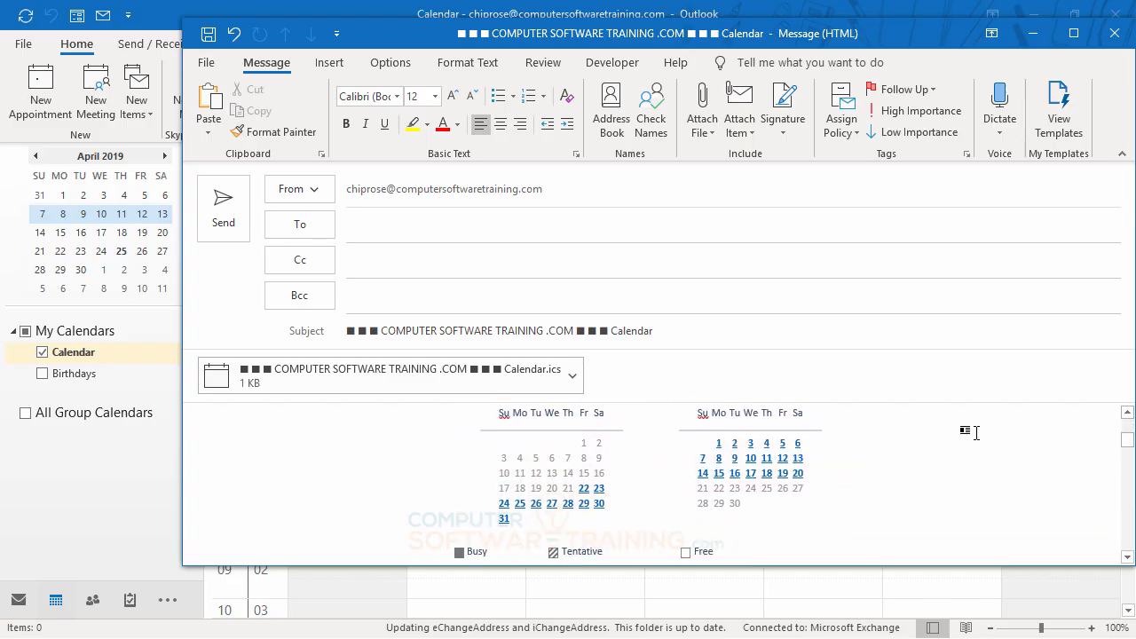
pyautogui.scroll(2, 975, 433)
pyautogui.scroll(-1, 975, 432)
pyautogui.scroll(1, 975, 432)
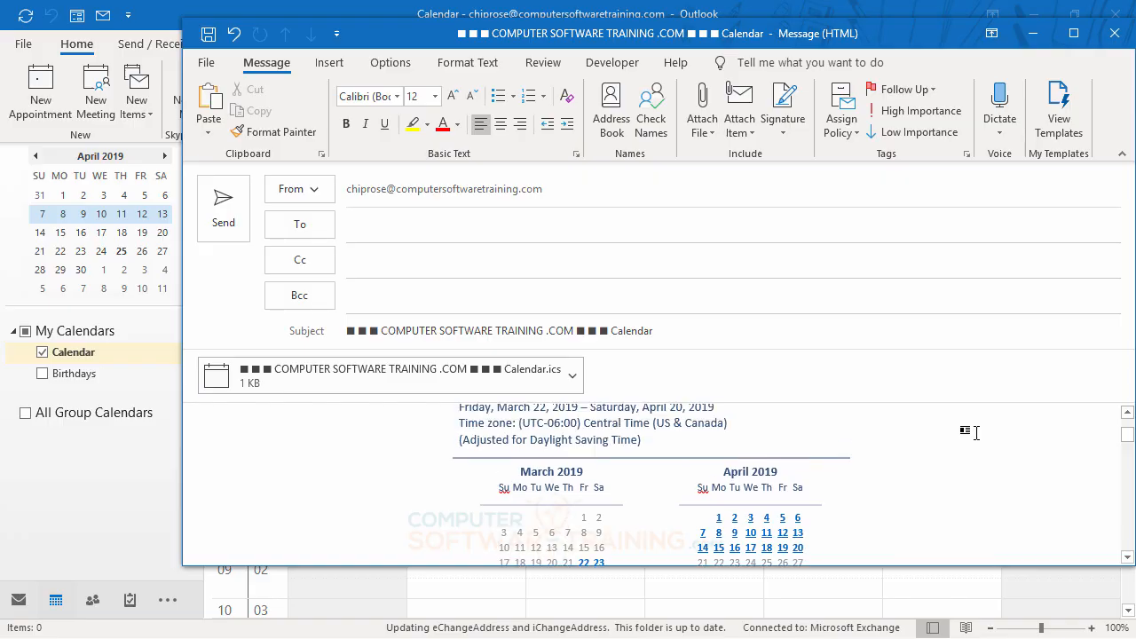
pyautogui.scroll(-2, 975, 432)
pyautogui.scroll(-5, 976, 432)
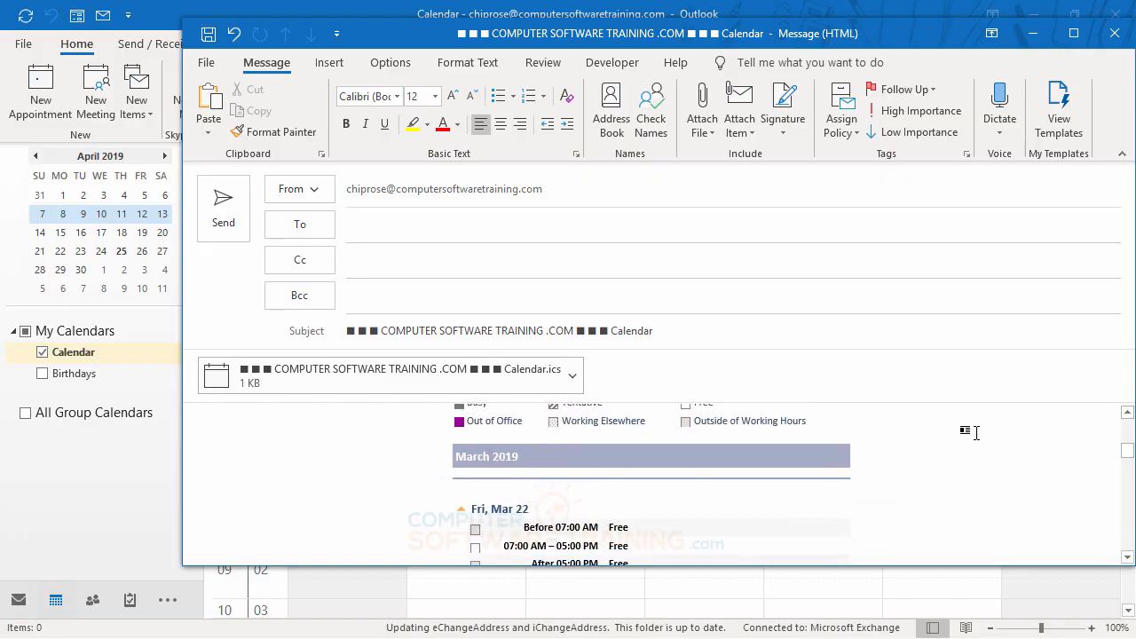
pyautogui.scroll(-5, 975, 432)
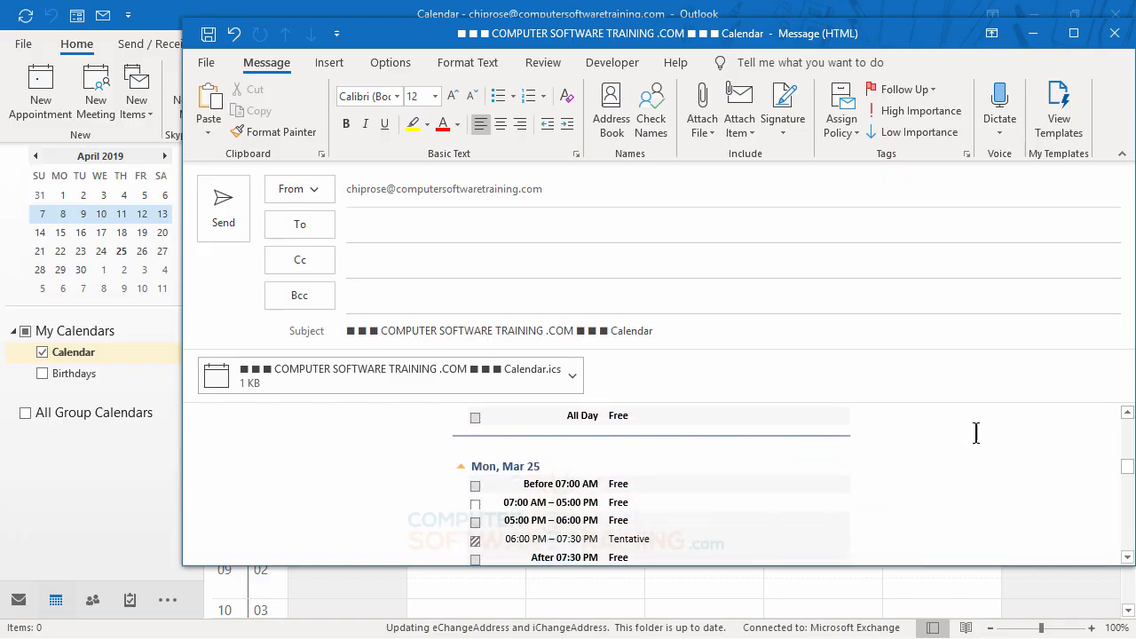
pyautogui.scroll(-5, 975, 432)
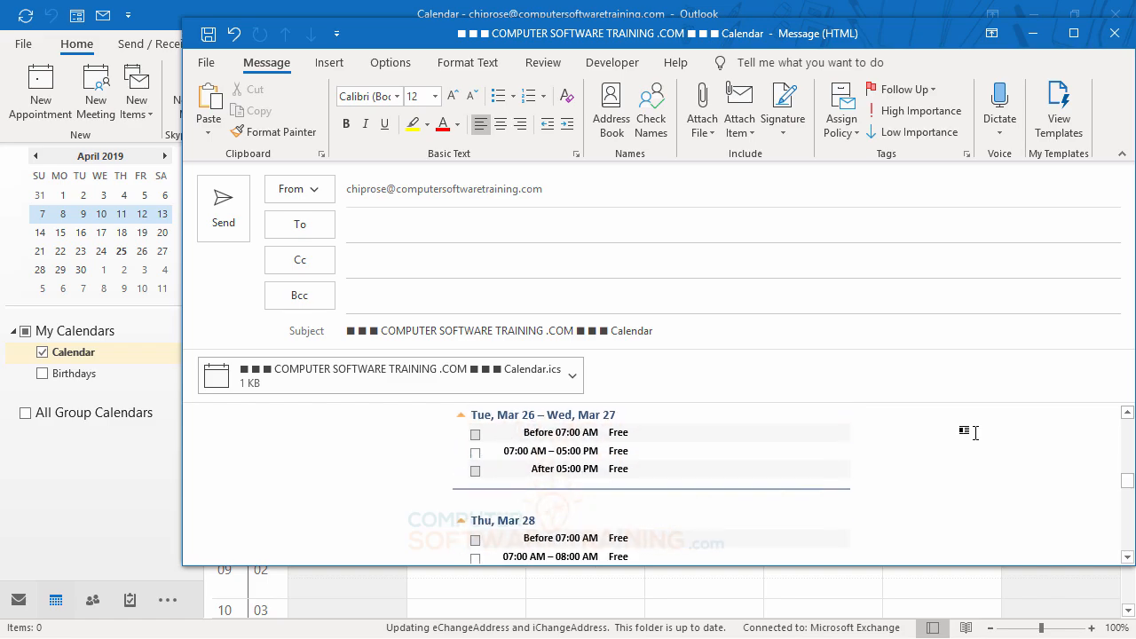
pyautogui.scroll(-5, 975, 432)
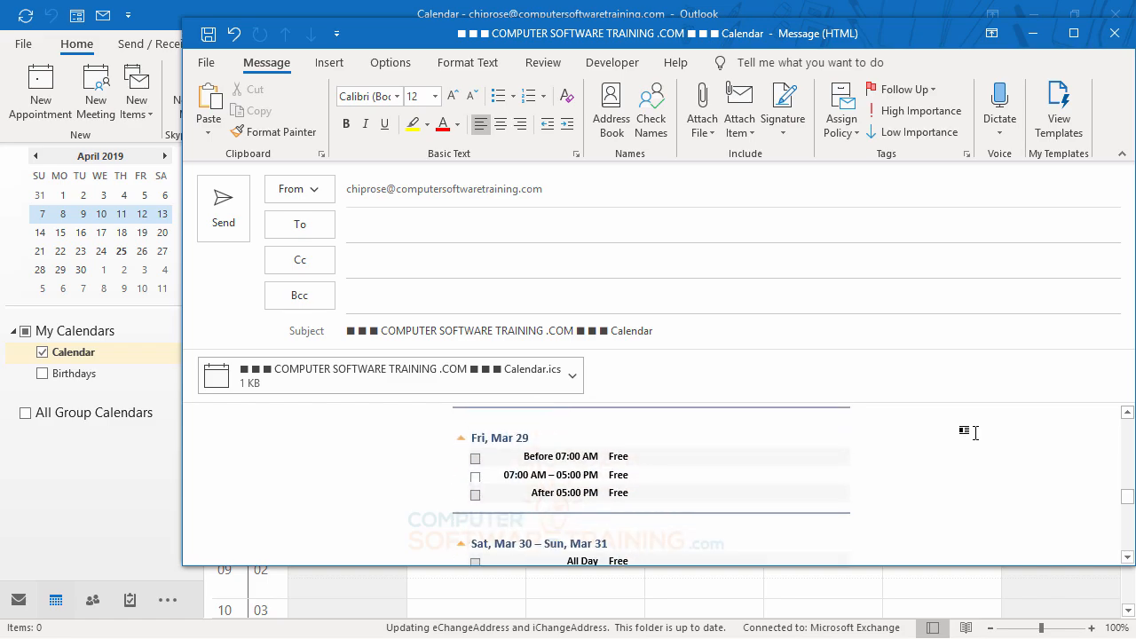
pyautogui.scroll(-5, 974, 432)
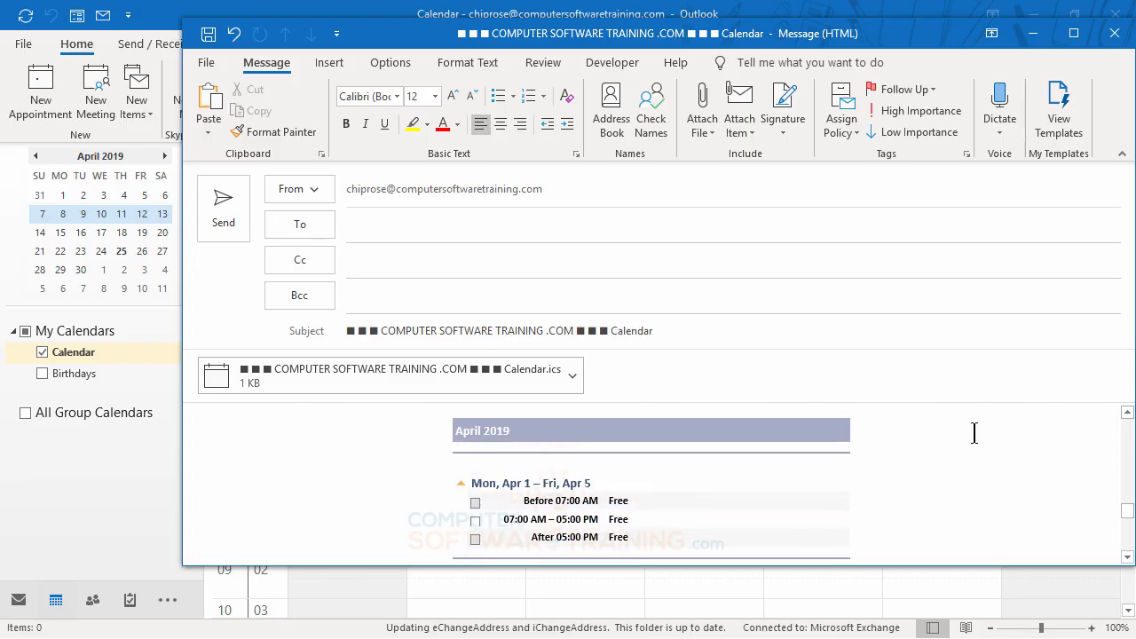
pyautogui.scroll(-2, 973, 432)
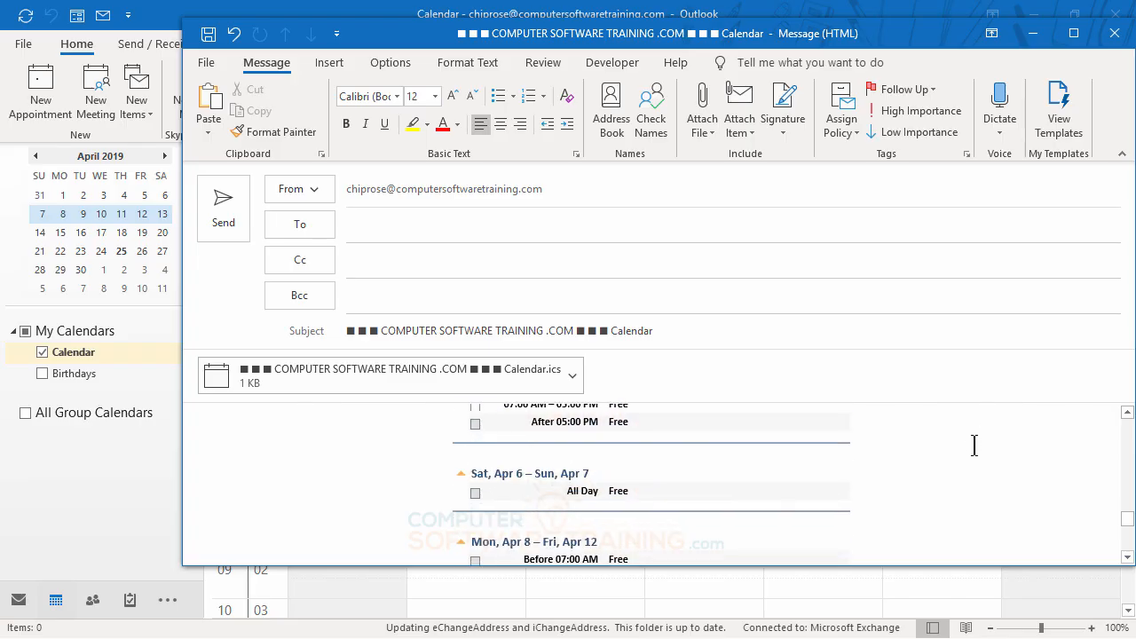
pyautogui.scroll(-2, 973, 457)
pyautogui.scroll(8, 973, 457)
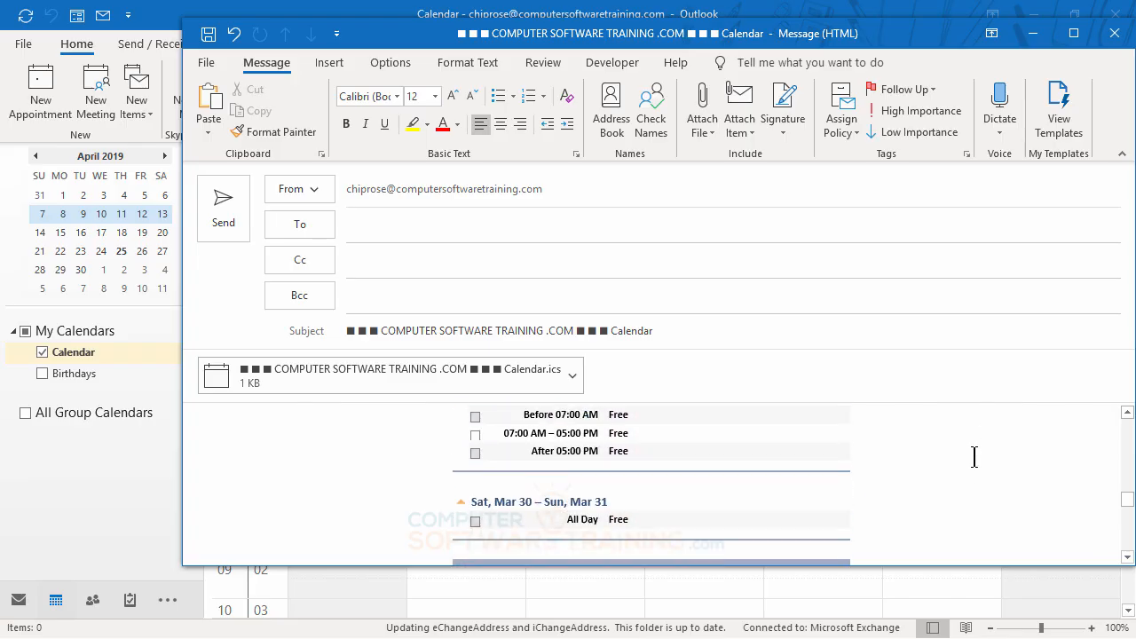
pyautogui.scroll(6, 973, 457)
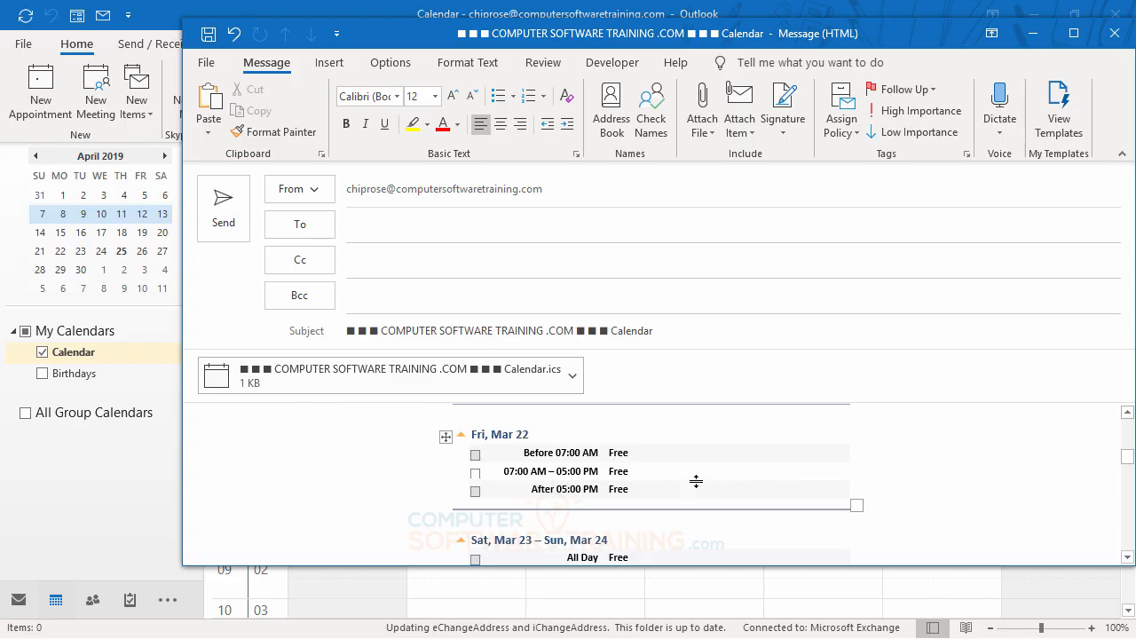
pyautogui.click(1114, 34)
pyautogui.click(575, 378)
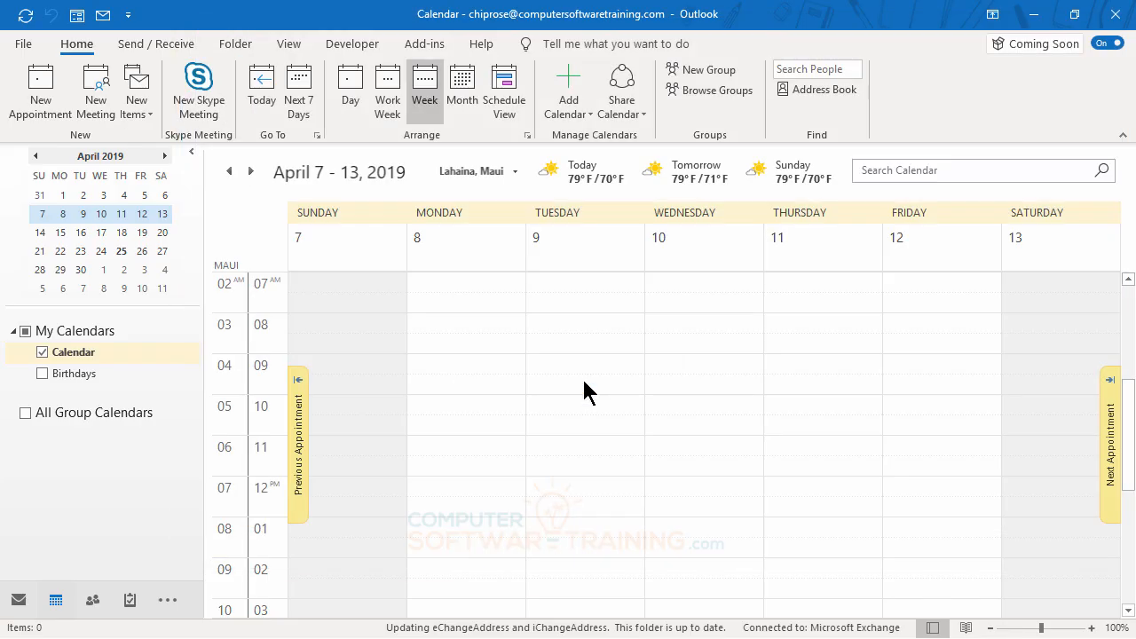